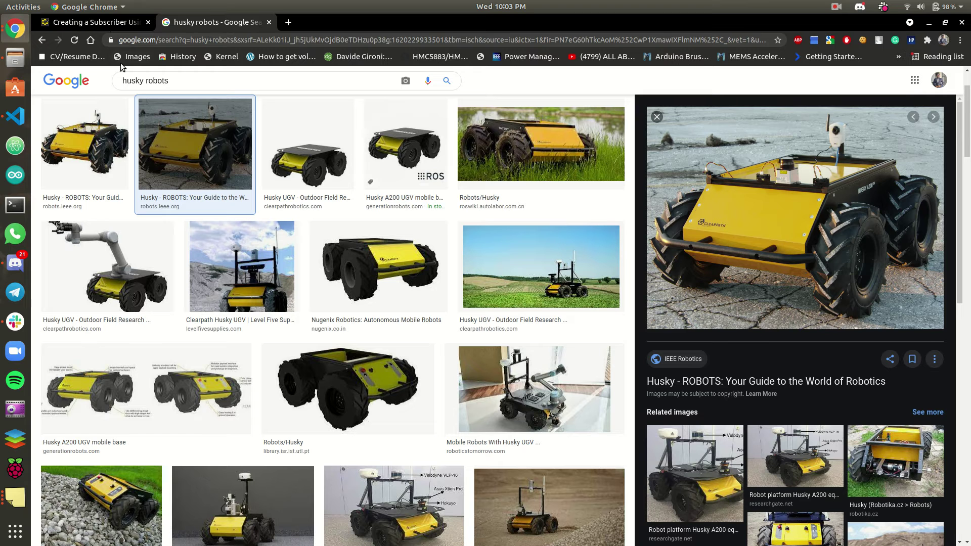
# - Preview the Husky A200 UGV mobile base image, browse the related results, and close the extra tab
pyautogui.click(150, 397)
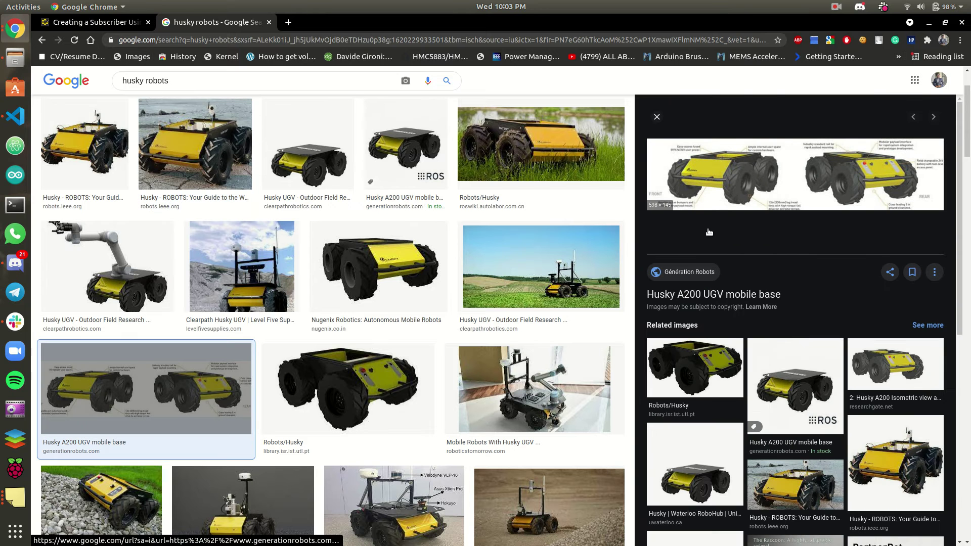
pyautogui.scroll(-3, 384, 389)
pyautogui.scroll(-6, 434, 368)
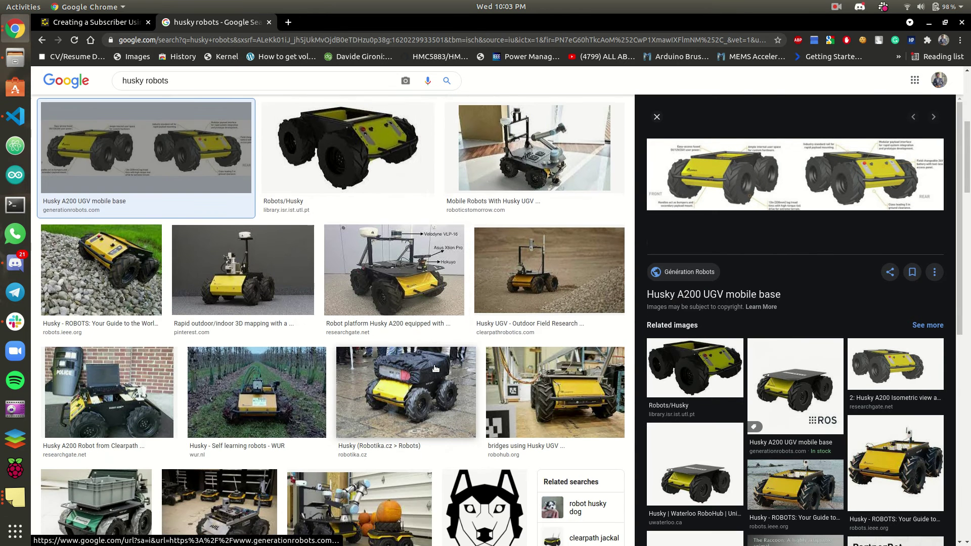
pyautogui.middleClick(435, 368)
pyautogui.scroll(-2, 434, 368)
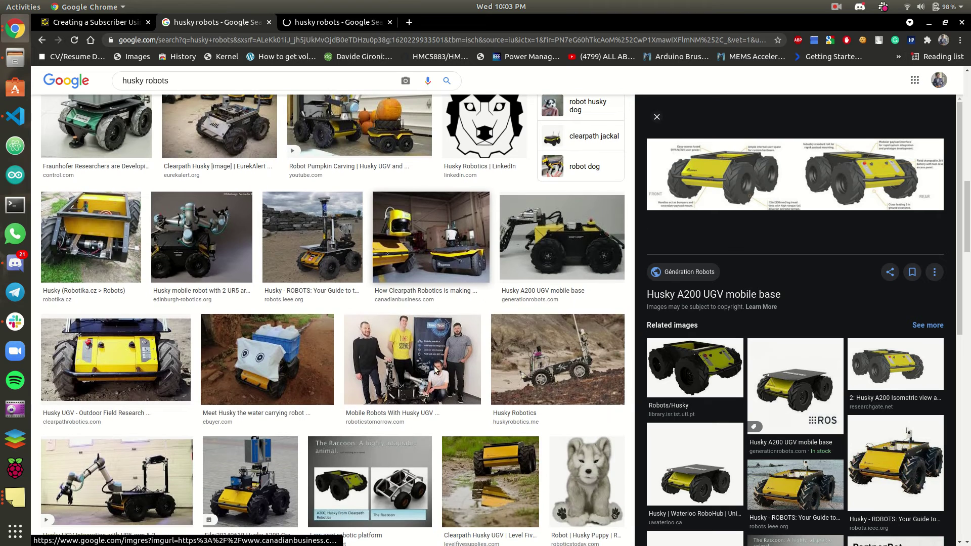
pyautogui.click(389, 22)
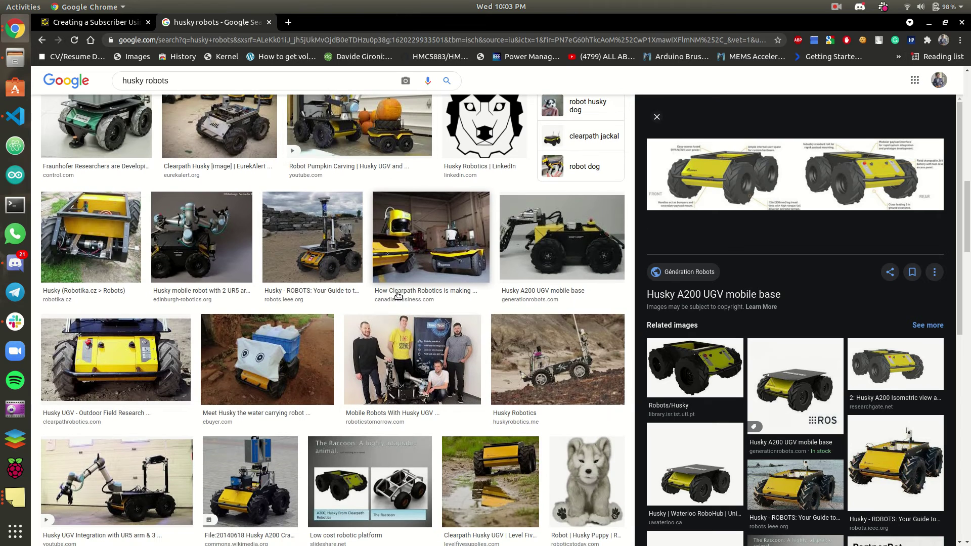
pyautogui.scroll(-7, 384, 303)
pyautogui.scroll(15, 384, 302)
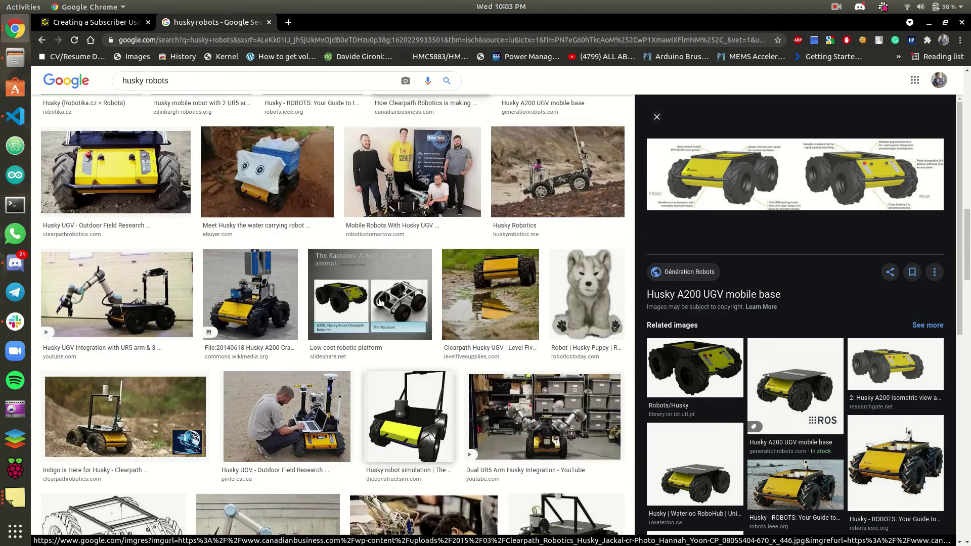
pyautogui.scroll(3, 385, 302)
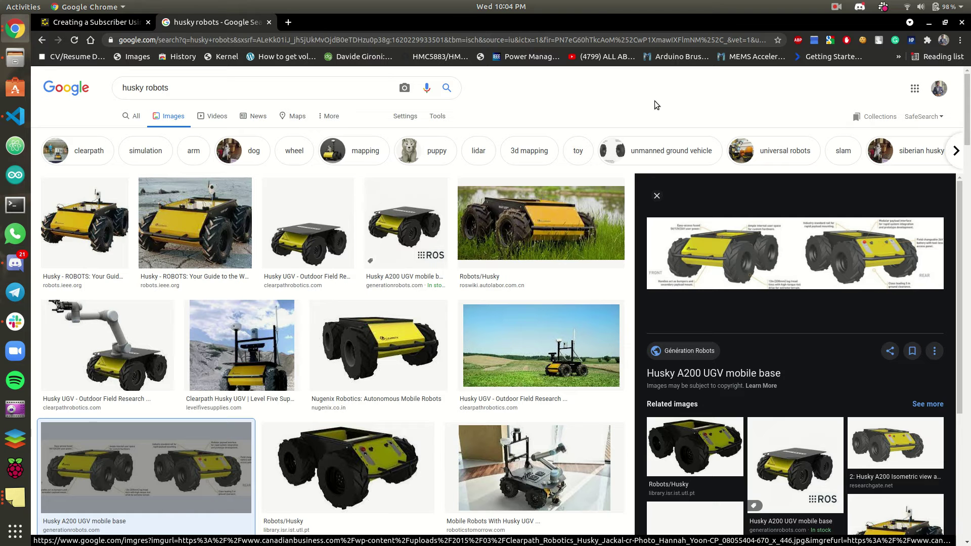
# - Browse the ROS tutorial sidebar pages, ending on ROS 101: Drive a Husky
pyautogui.click(101, 24)
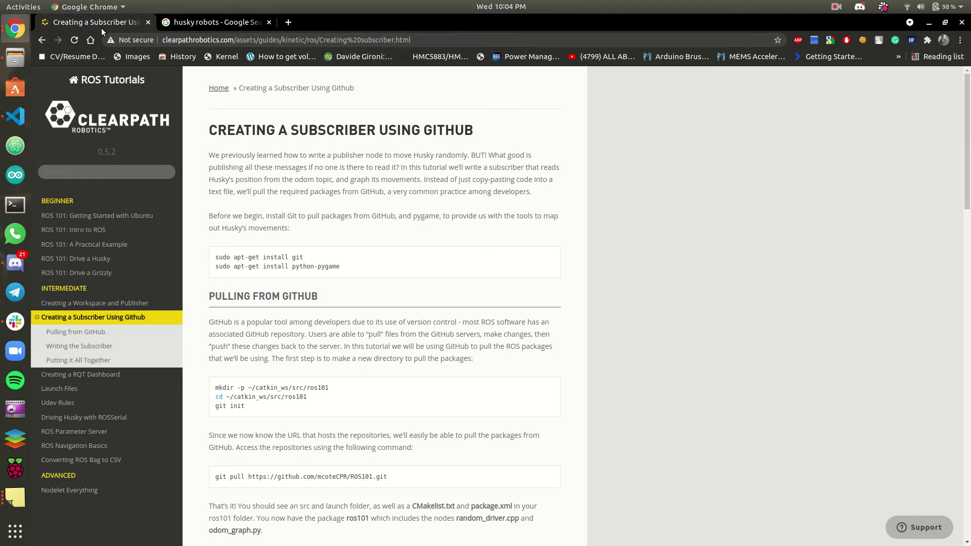
pyautogui.click(108, 303)
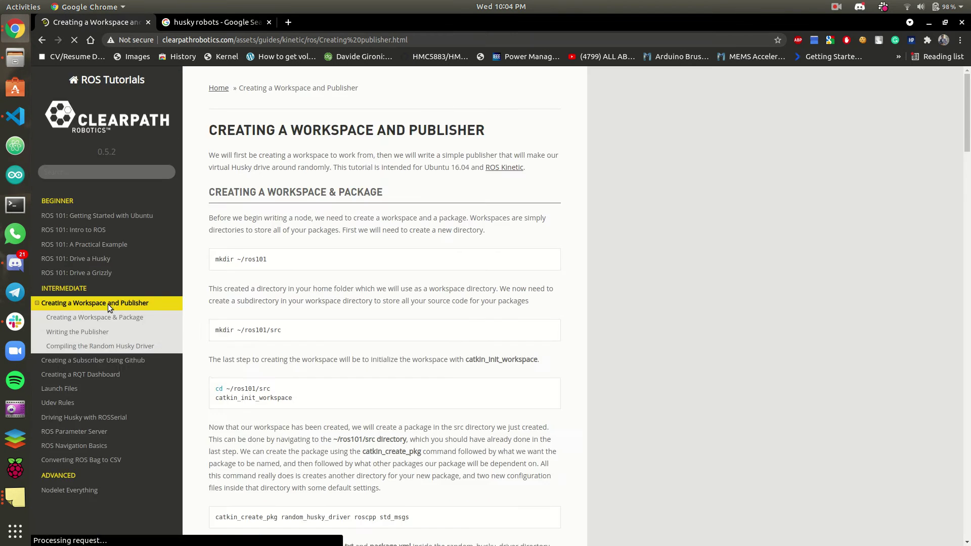
pyautogui.click(107, 259)
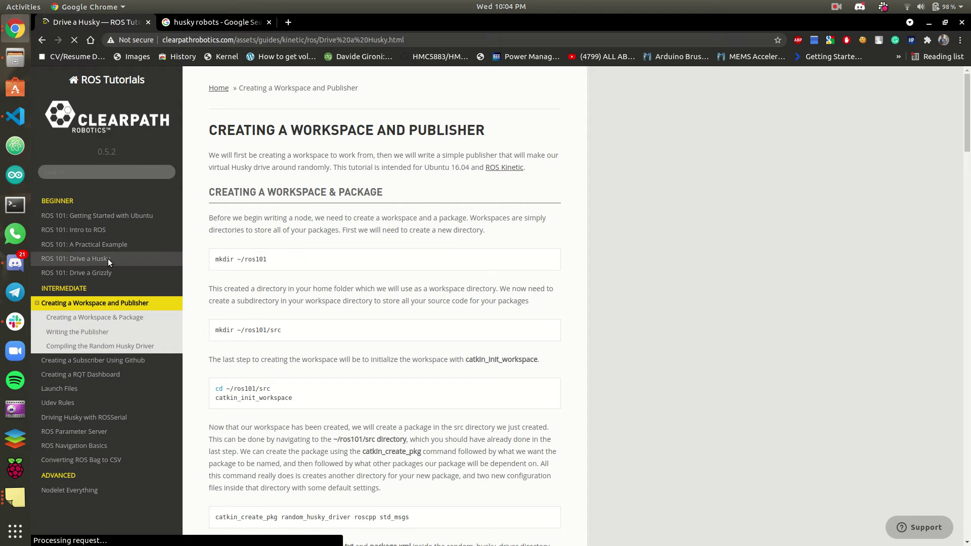
pyautogui.click(107, 217)
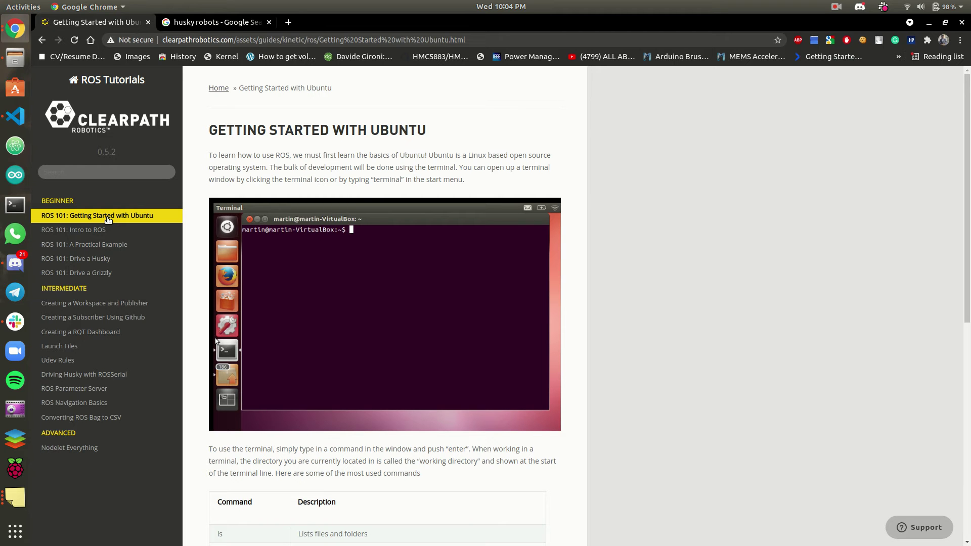
pyautogui.click(120, 263)
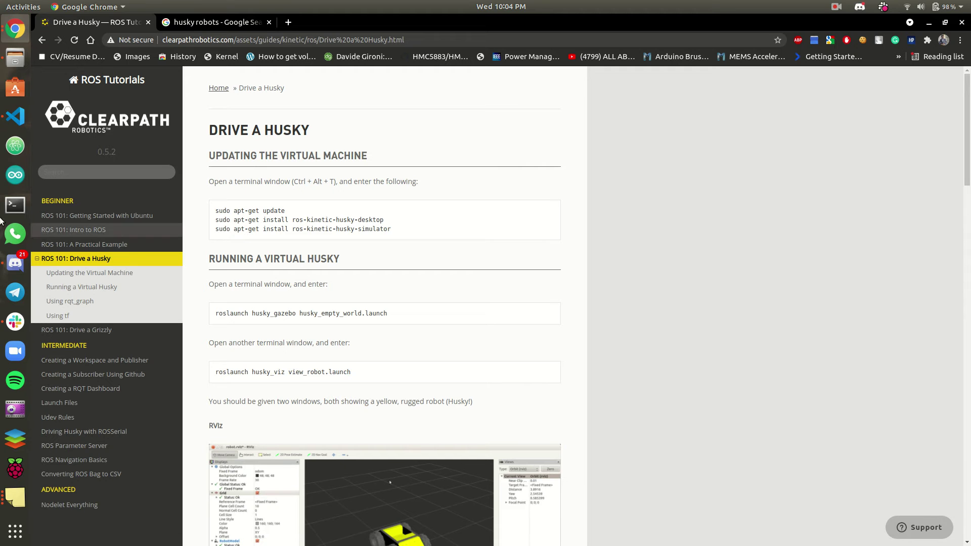
# - Compare against the Drive a Grizzly tutorial, return to Drive a Husky, and open a terminal
pyautogui.click(142, 336)
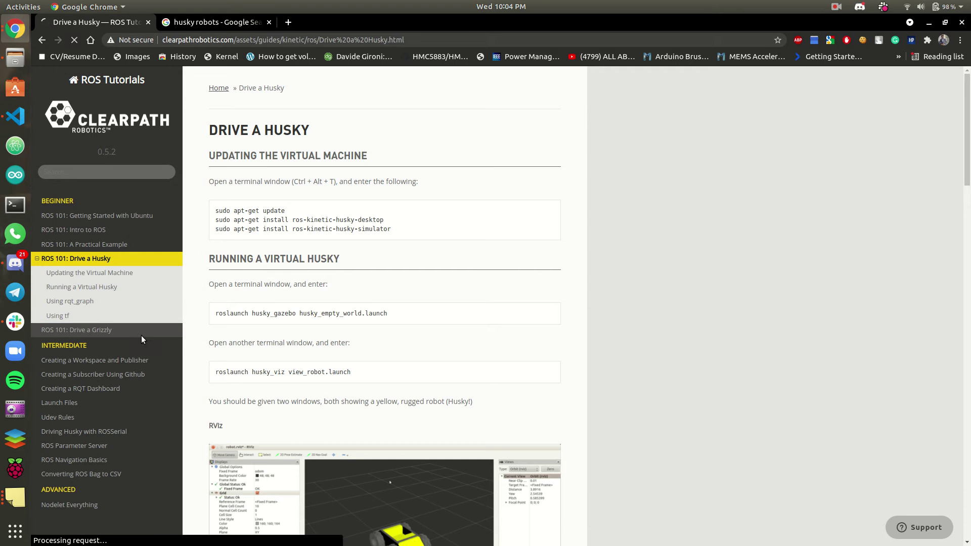
pyautogui.scroll(-3, 429, 327)
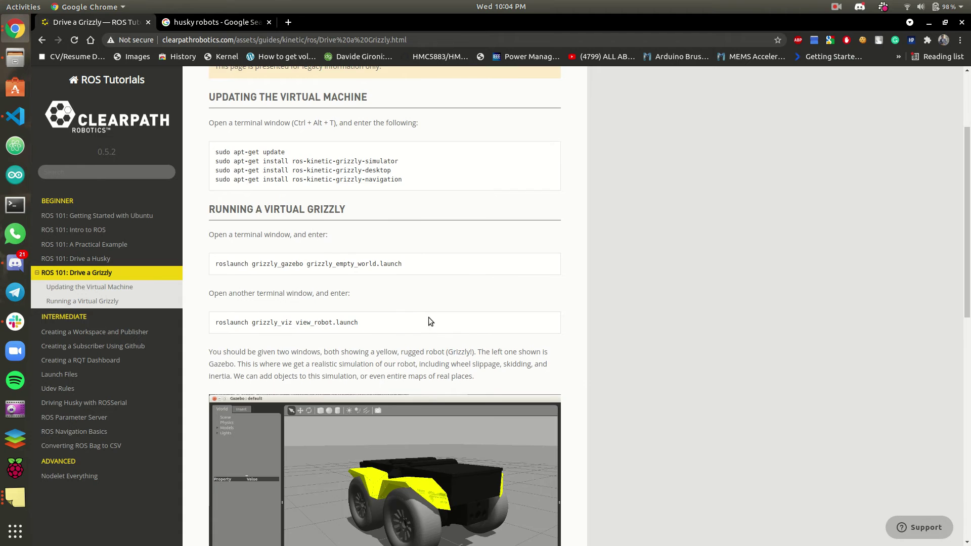
pyautogui.scroll(-10, 425, 302)
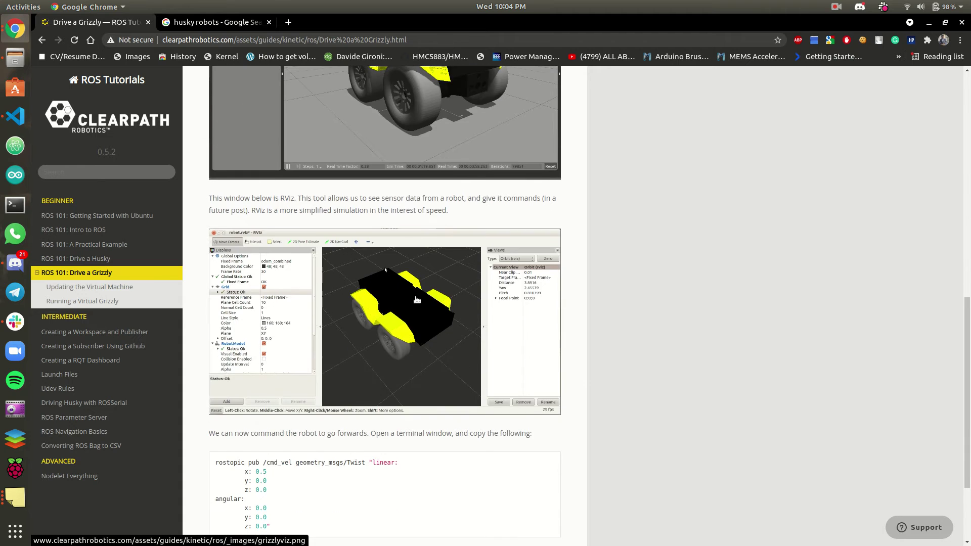
pyautogui.click(172, 262)
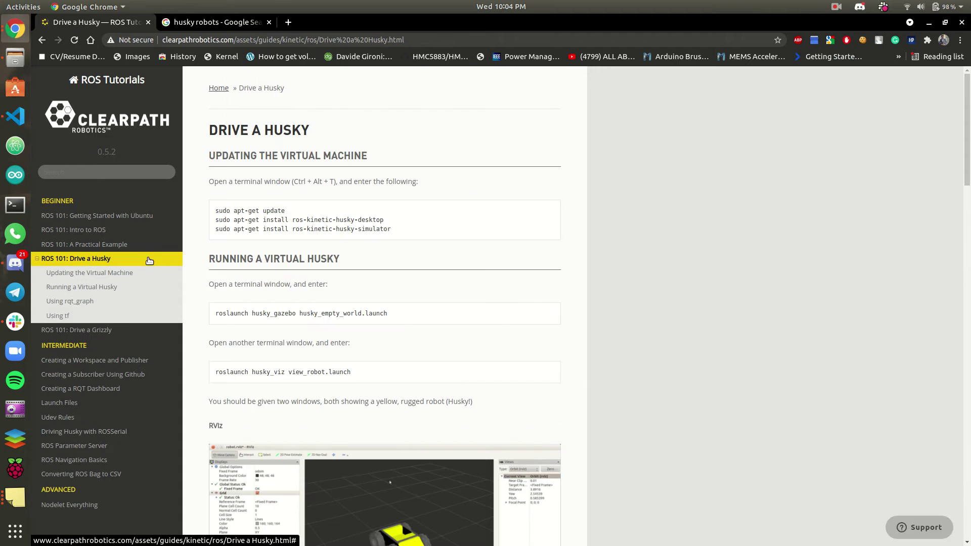
pyautogui.click(122, 330)
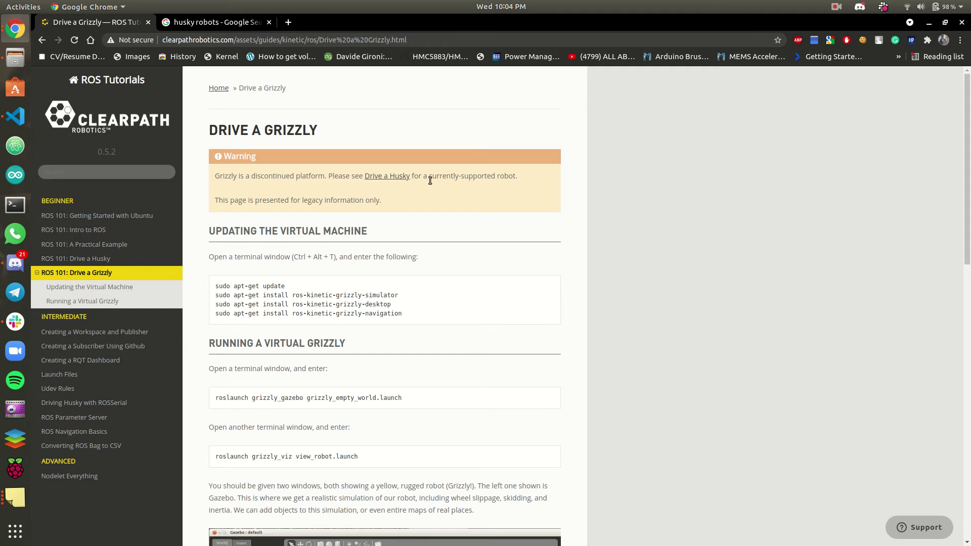
pyautogui.click(78, 259)
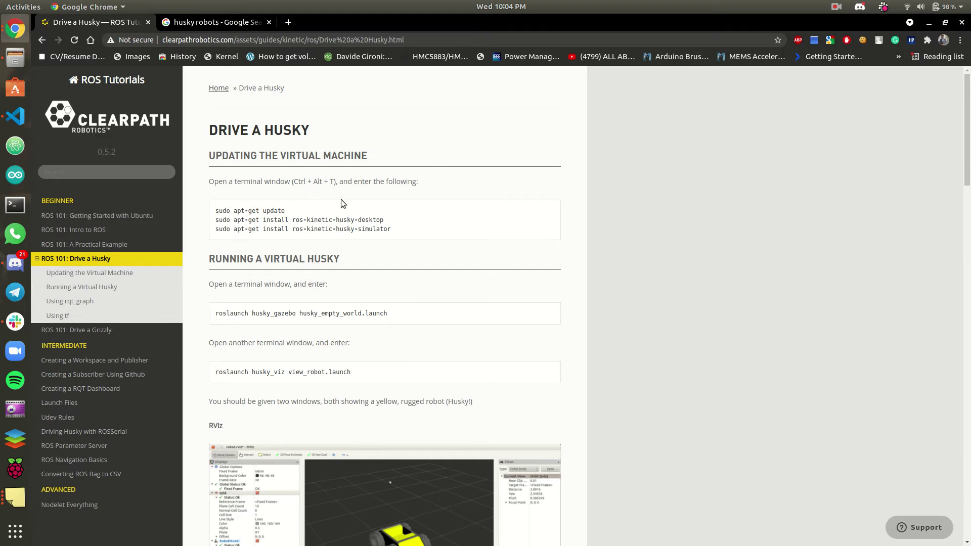
pyautogui.click(13, 211)
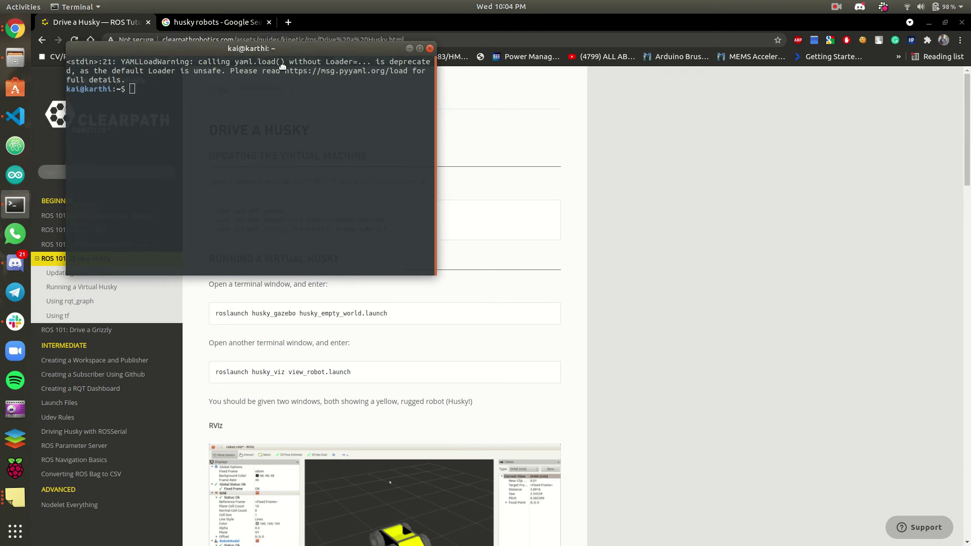
# - Keep the terminal always on top and run the tutorial's sudo apt-get update command
pyautogui.hotkey('ctrl', 'l')
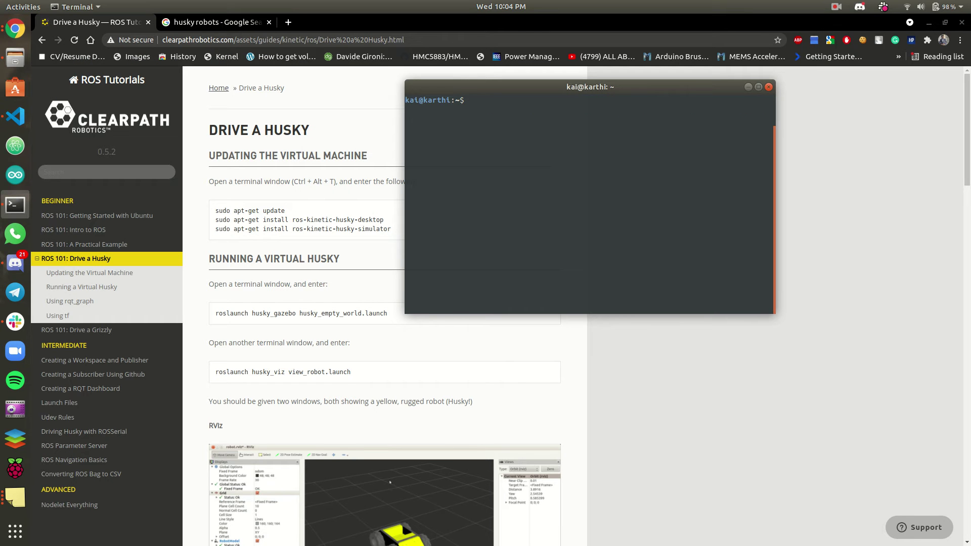
pyautogui.rightClick(584, 90)
pyautogui.click(622, 172)
pyautogui.moveTo(285, 210); pyautogui.dragTo(213, 211)
pyautogui.press('super+c')
pyautogui.click(703, 210)
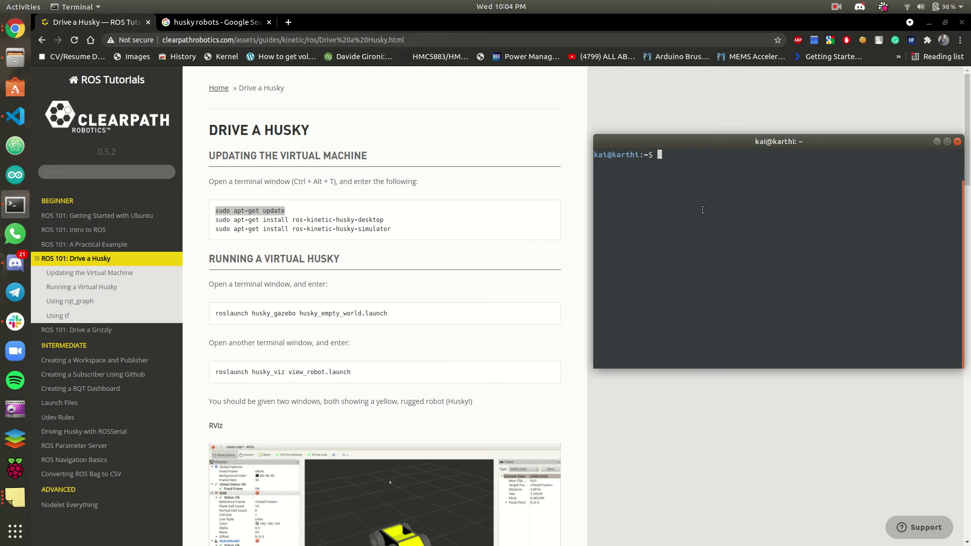
pyautogui.middleClick(692, 203)
pyautogui.press('Return')
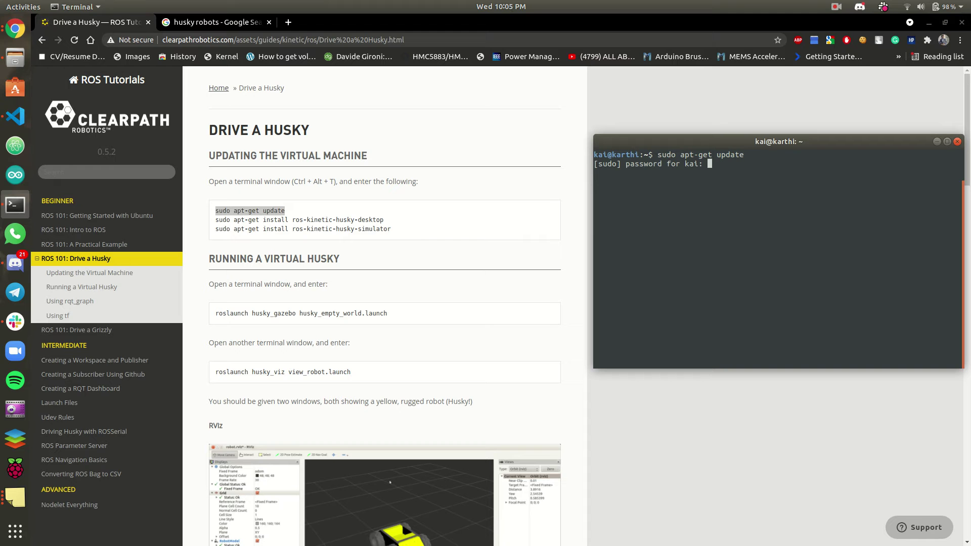
pyautogui.press('Return')
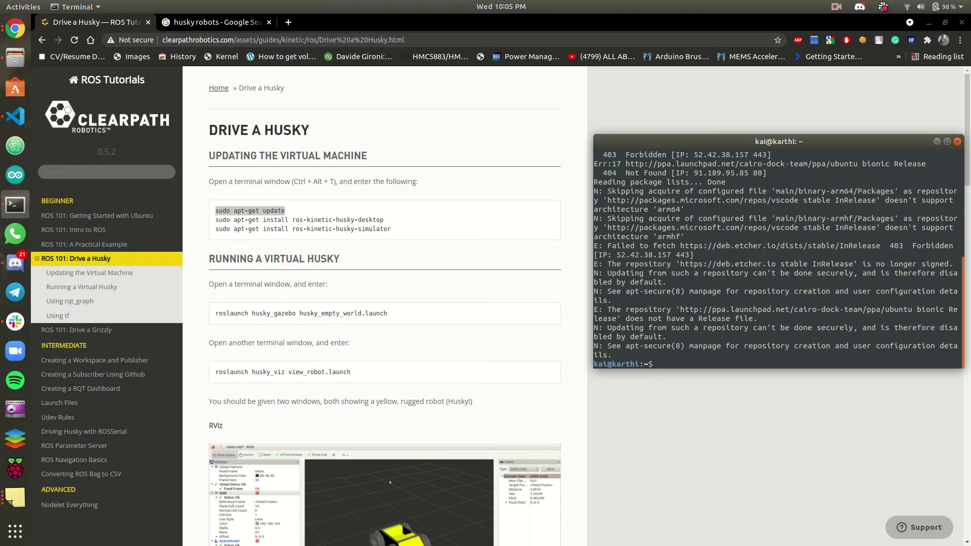
pyautogui.hotkey('ctrl', 'l')
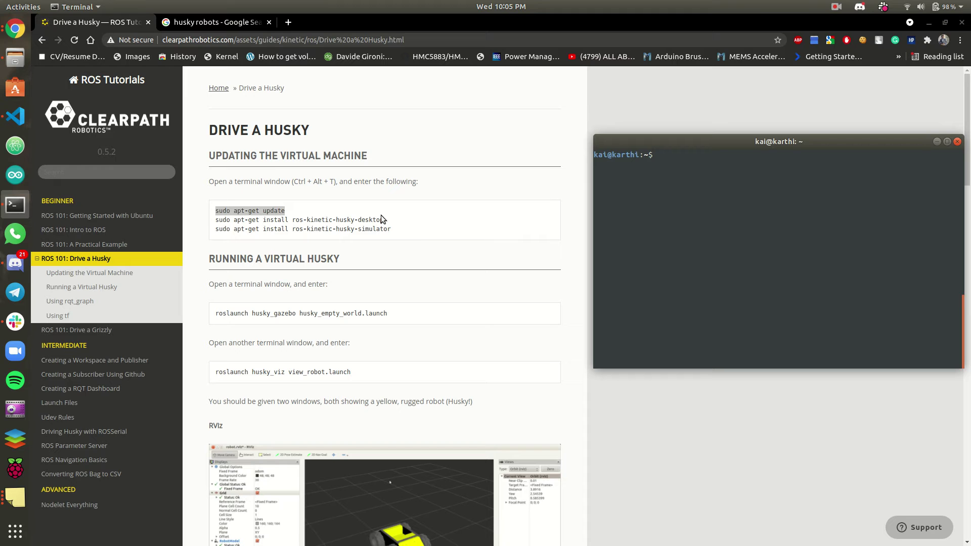
# - Run rosversion -d to confirm melodic, then select the husky-desktop install line in the tutorial
pyautogui.write('rosversion -d')
pyautogui.press('Return')
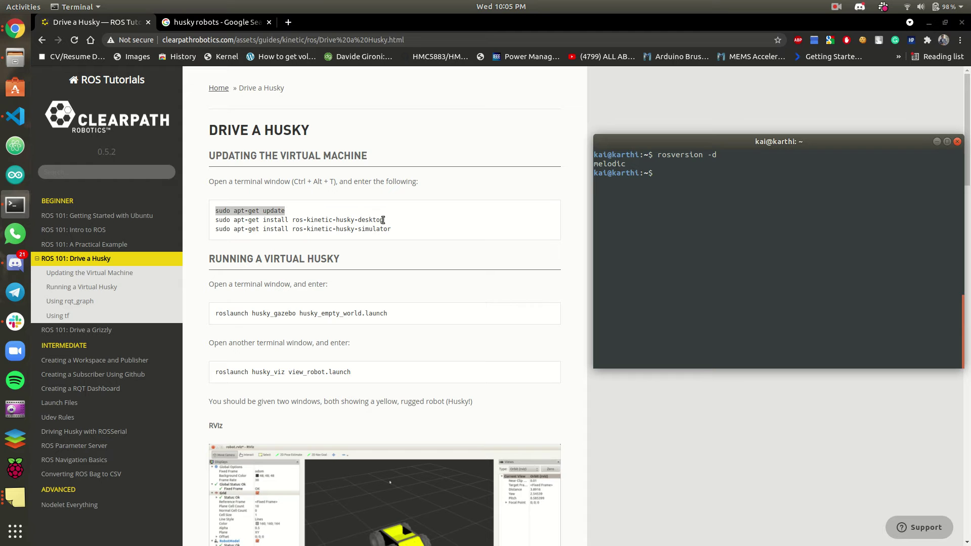
pyautogui.moveTo(384, 225); pyautogui.dragTo(214, 216)
pyautogui.press('super+c')
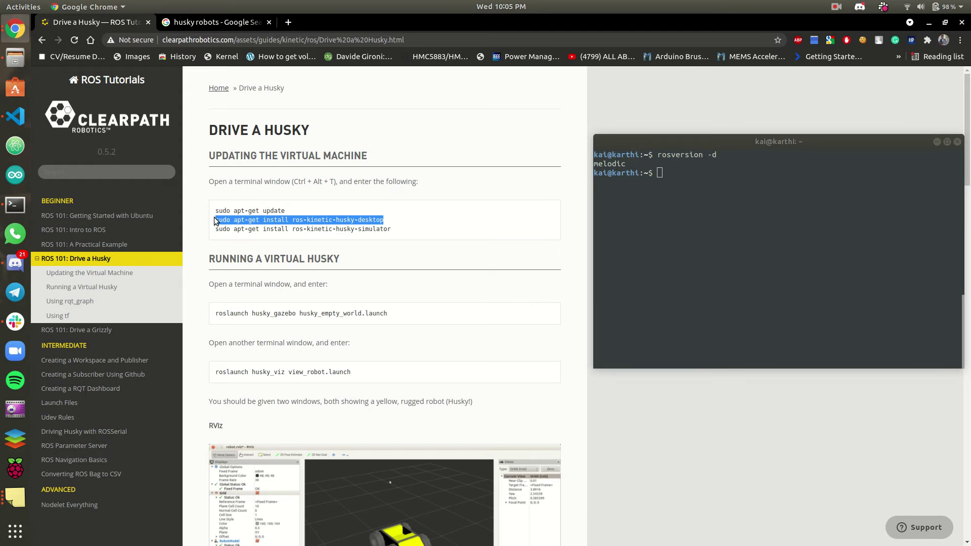
# - Install ros-melodic-husky-desktop by pasting the command with kinetic changed to melodic
pyautogui.click(742, 280)
pyautogui.middleClick(745, 279)
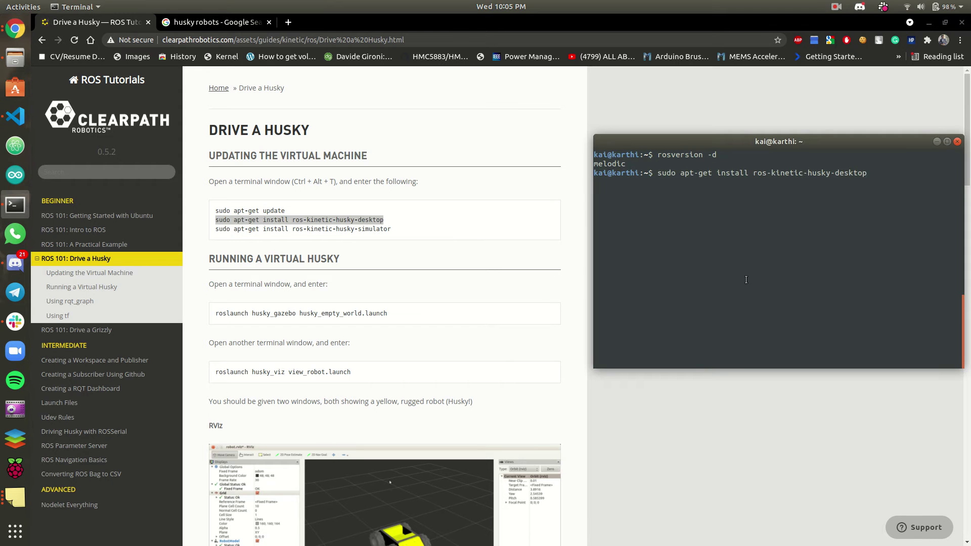
pyautogui.press('Left')
pyautogui.press('Left')
pyautogui.press('Left')
pyautogui.press('Left')
pyautogui.press('Left')
pyautogui.press('Left')
pyautogui.press('Left')
pyautogui.press('Left')
pyautogui.press('Left')
pyautogui.press('Left')
pyautogui.press('Left')
pyautogui.press('Left')
pyautogui.press('Left')
pyautogui.press('Left')
pyautogui.press('BackSpace')
pyautogui.press('BackSpace')
pyautogui.press('BackSpace')
pyautogui.press('BackSpace')
pyautogui.press('BackSpace')
pyautogui.press('BackSpace')
pyautogui.press('BackSpace')
pyautogui.write('melodic')
pyautogui.press('Return')
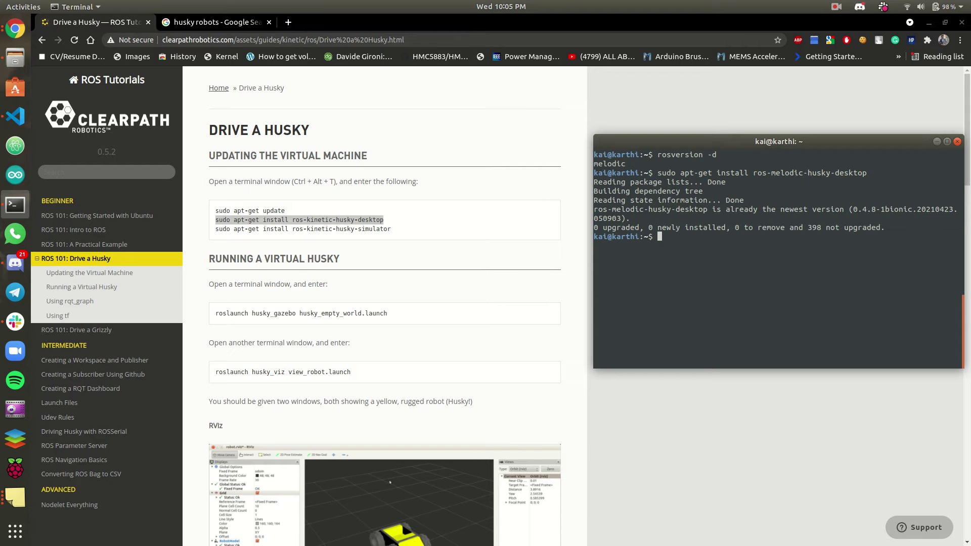
# - Install ros-melodic-husky-simulator by editing the previous install command
pyautogui.press('Up')
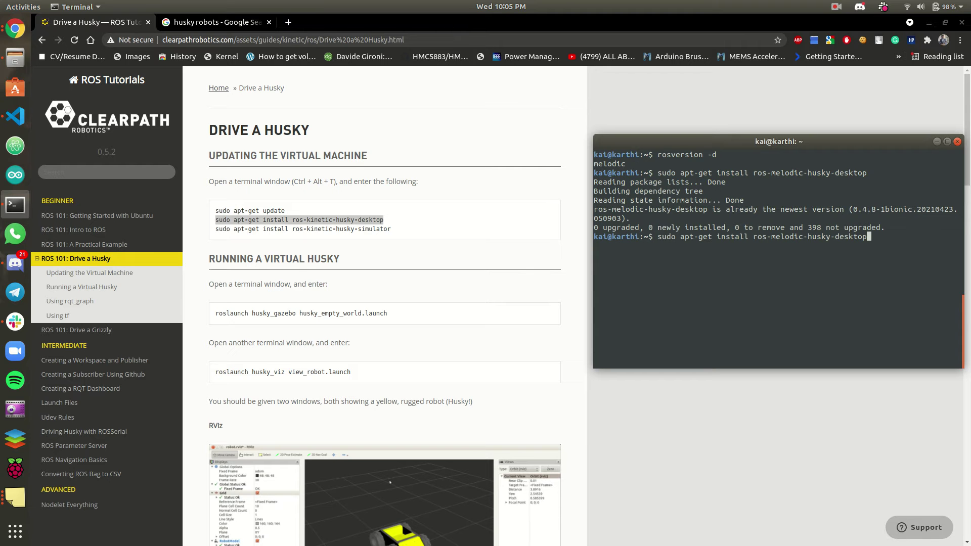
pyautogui.press('BackSpace')
pyautogui.press('BackSpace')
pyautogui.press('BackSpace')
pyautogui.press('BackSpace')
pyautogui.press('BackSpace')
pyautogui.press('BackSpace')
pyautogui.press('BackSpace')
pyautogui.write('simulator')
pyautogui.press('Return')
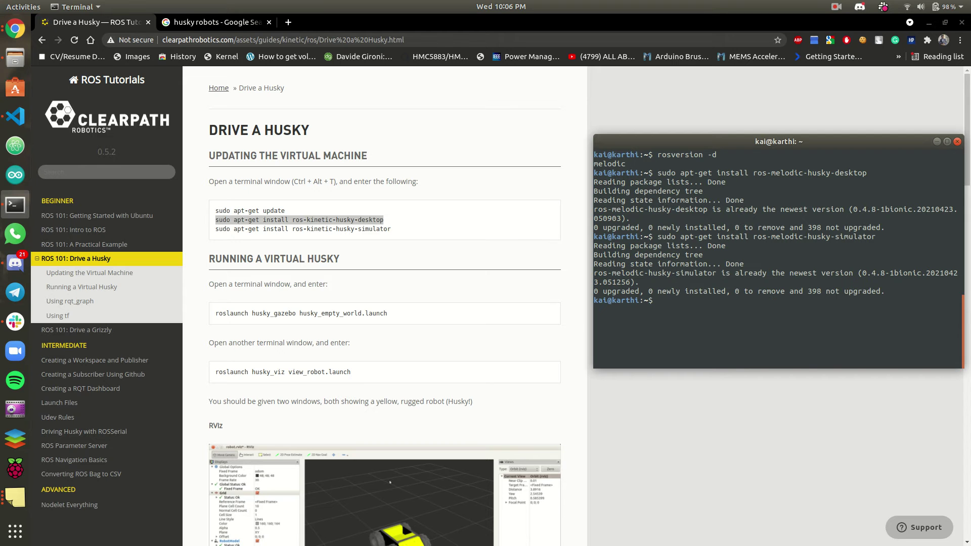
# - Copy the husky_empty_world launch command from the tutorial into the terminal
pyautogui.click(393, 324)
pyautogui.moveTo(393, 320); pyautogui.dragTo(208, 313)
pyautogui.press('super+c')
pyautogui.click(746, 266)
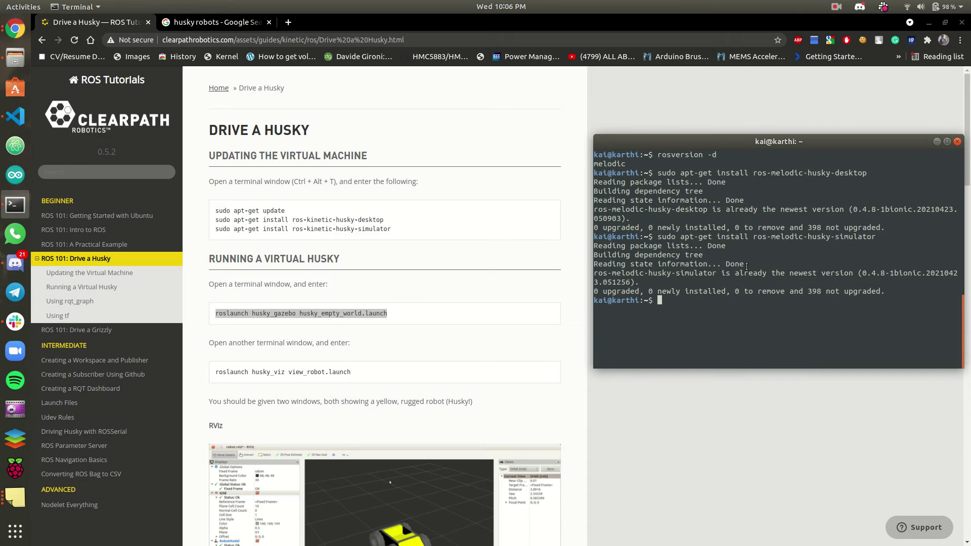
pyautogui.middleClick(746, 266)
# - Launch husky_gazebo husky_empty_world.launch, then zoom and orbit the Gazebo view around the Husky
pyautogui.press('Return')
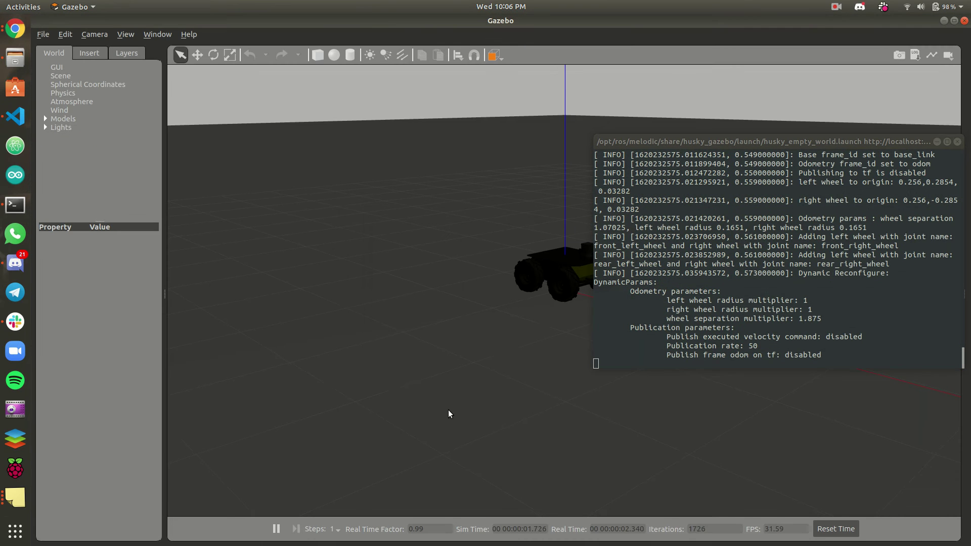
pyautogui.scroll(5, 526, 282)
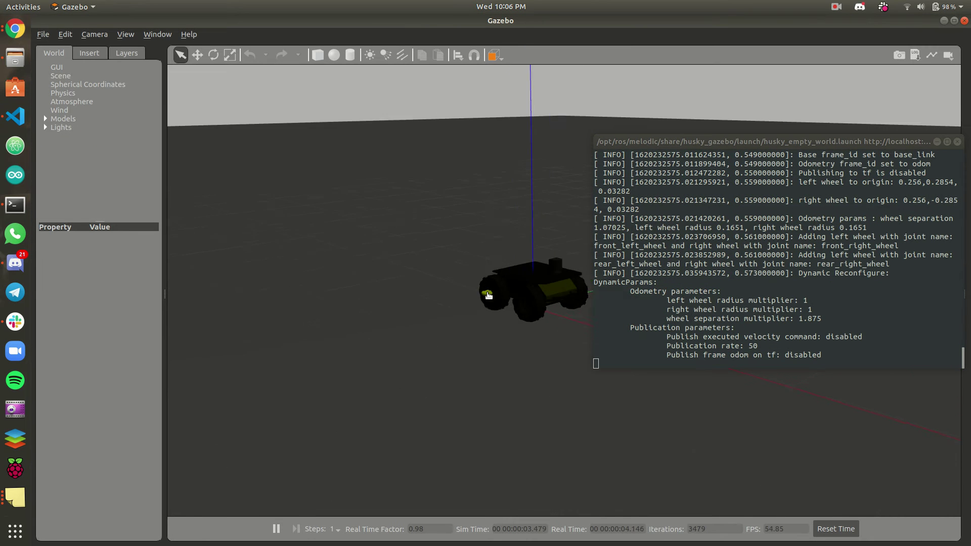
pyautogui.moveTo(476, 282); pyautogui.dragTo(310, 278, button='middle')
pyautogui.moveTo(504, 362); pyautogui.dragTo(801, 406, button='middle')
pyautogui.moveTo(459, 406)
pyautogui.mouseDown(button='middle')
pyautogui.moveTo(543, 411)
pyautogui.moveTo(496, 401)
pyautogui.moveTo(483, 444)
pyautogui.moveTo(483, 418)
pyautogui.moveTo(455, 419)
pyautogui.mouseUp(button='middle')
pyautogui.scroll(6, 526, 403)
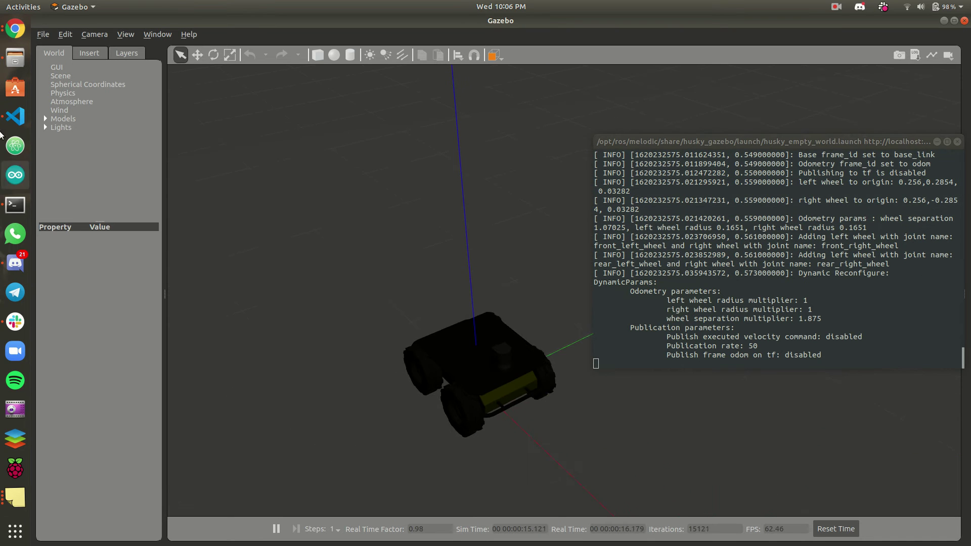
# - Select the view_robot launch command on the Drive a Husky tutorial page
pyautogui.click(15, 29)
pyautogui.click(92, 74)
pyautogui.scroll(-3, 451, 427)
pyautogui.click(361, 268)
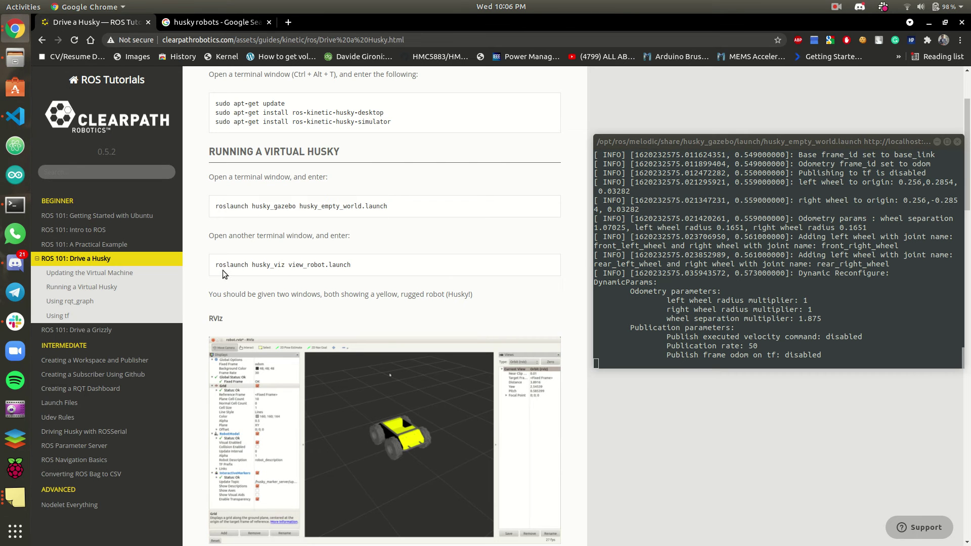
pyautogui.tripleClick(216, 268)
pyautogui.hotkey('ctrl', 'c')
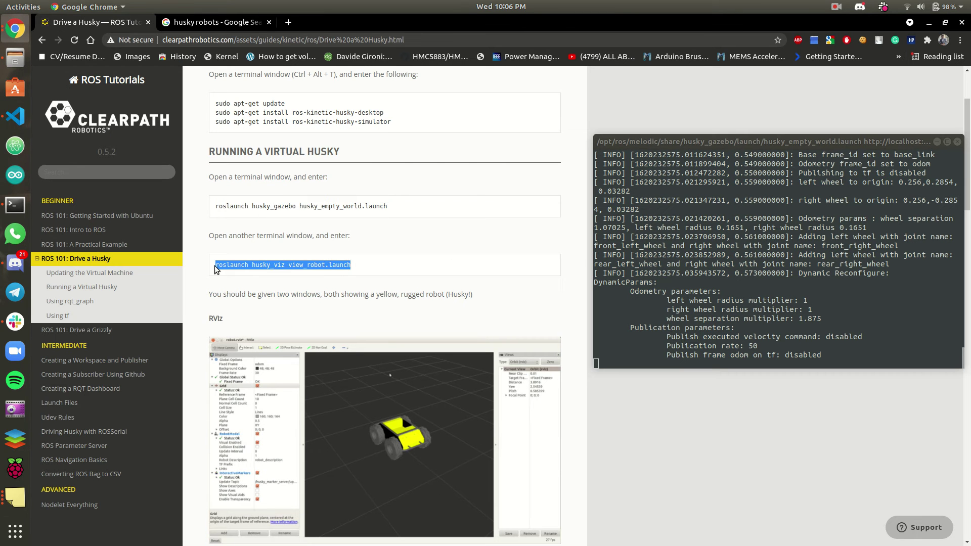
# - Run the view_robot launch in a new terminal tab and zoom the RViz view
pyautogui.click(833, 281)
pyautogui.hotkey('ctrl', 'shift', 't')
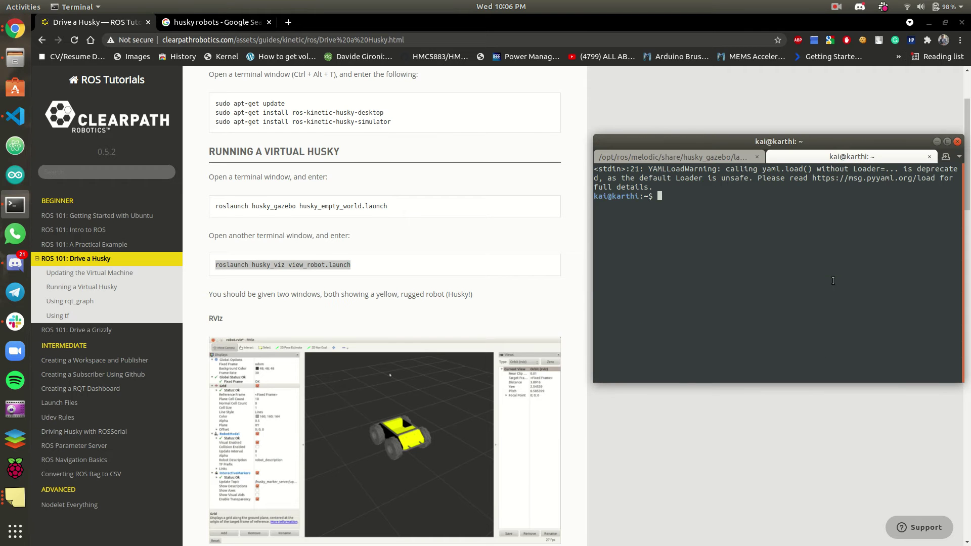
pyautogui.hotkey('ctrl', 'l')
pyautogui.hotkey('ctrl', 'shift', 'v')
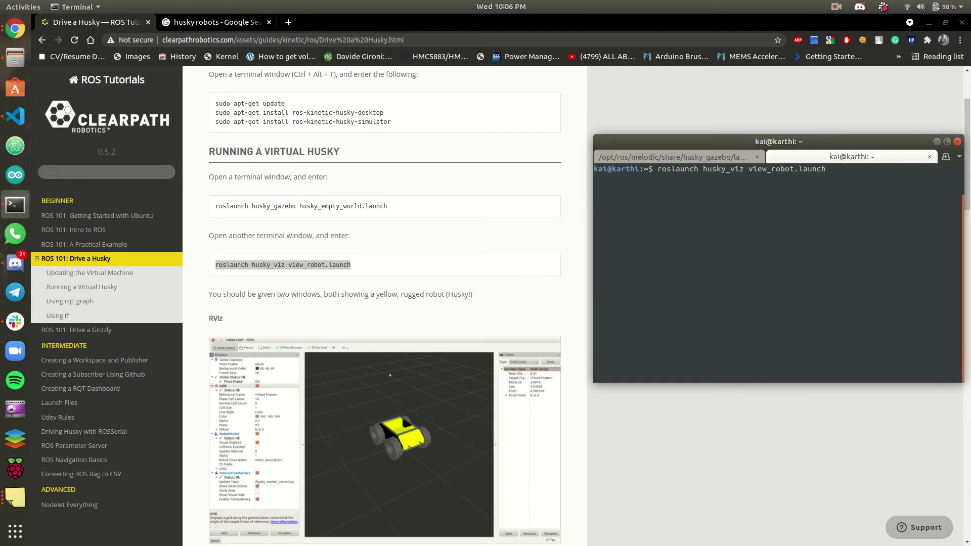
pyautogui.press('Return')
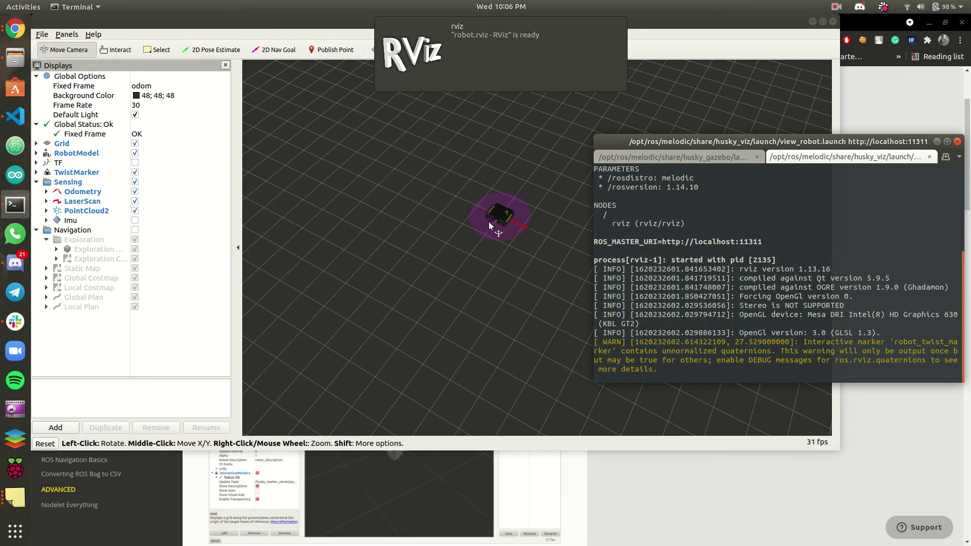
pyautogui.scroll(5, 466, 223)
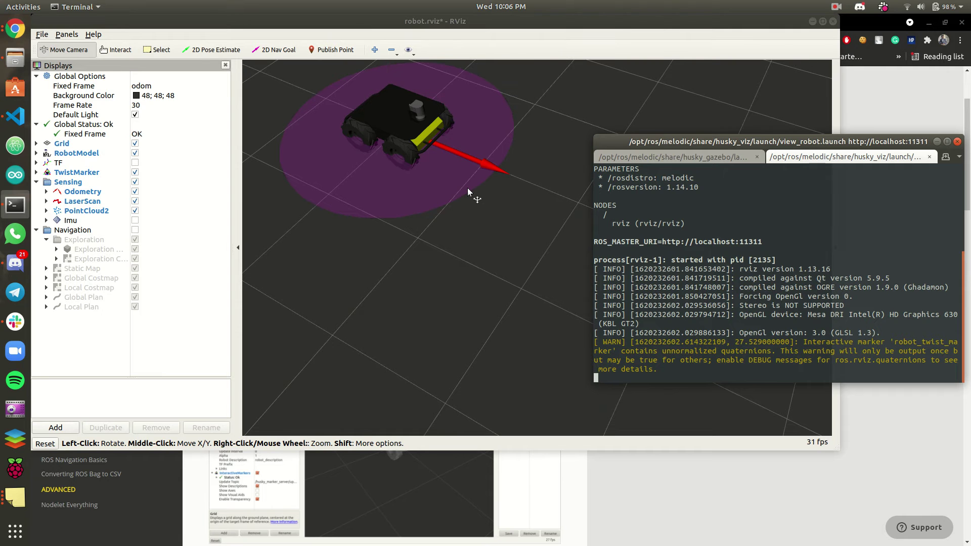
pyautogui.scroll(-6, 390, 177)
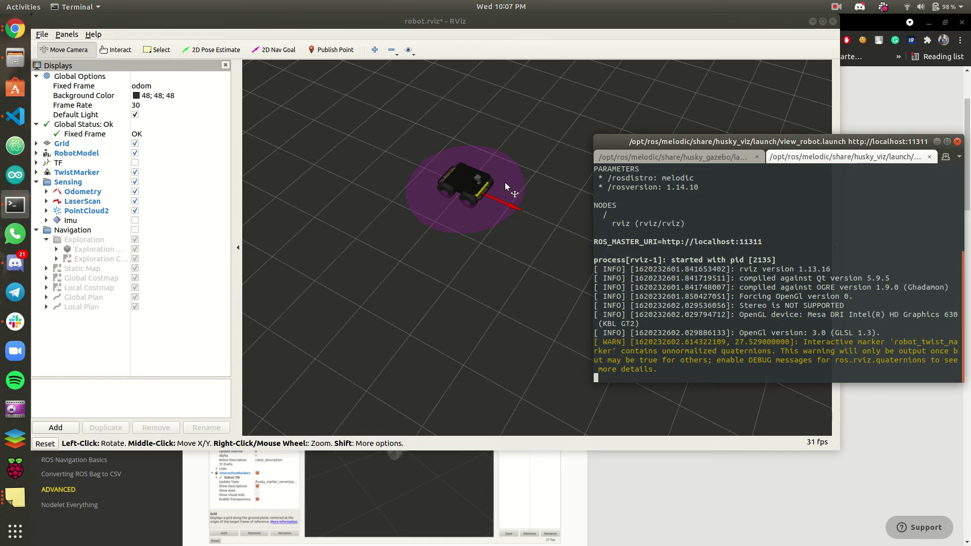
# - Copy the rostopic pub command up to geometry_msgs/Twist and open a third terminal tab
pyautogui.click(608, 482)
pyautogui.scroll(-6, 429, 412)
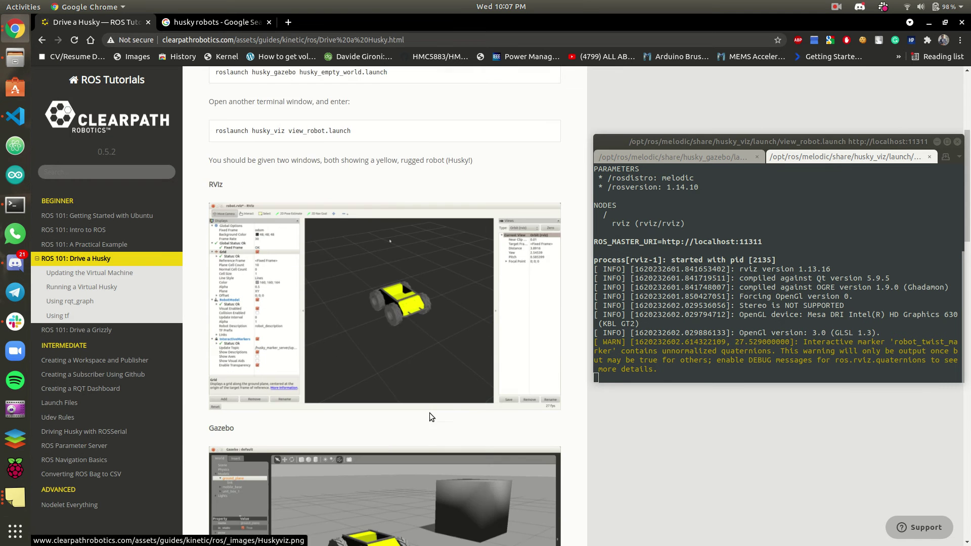
pyautogui.scroll(-5, 427, 422)
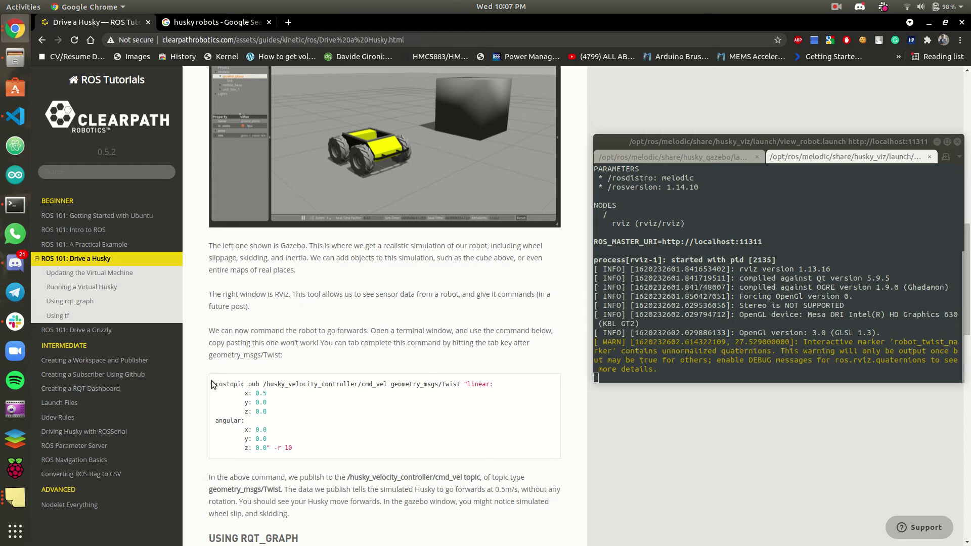
pyautogui.moveTo(214, 385); pyautogui.dragTo(475, 384)
pyautogui.click(475, 384)
pyautogui.moveTo(460, 385); pyautogui.dragTo(215, 384)
pyautogui.hotkey('ctrl', 'c')
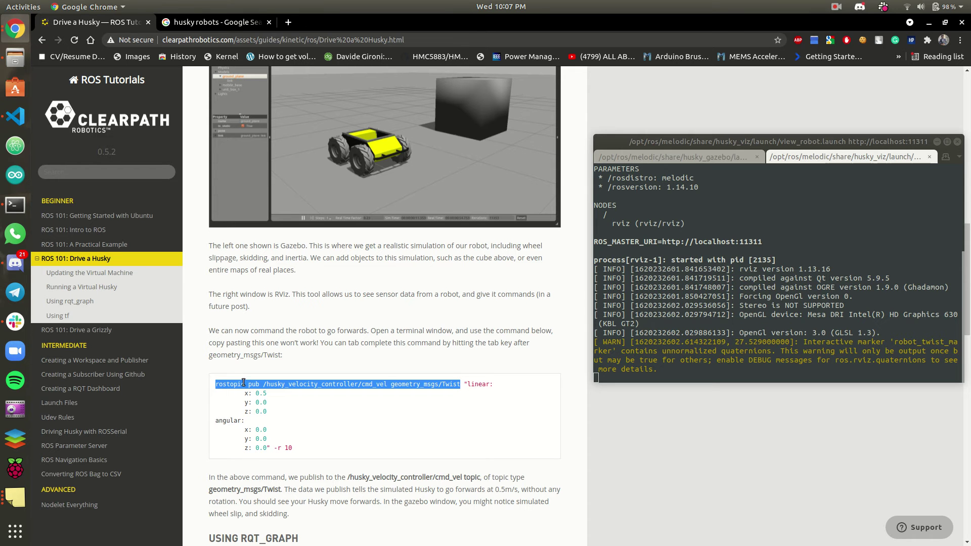
pyautogui.click(858, 340)
pyautogui.hotkey('ctrl', 'shift', 't')
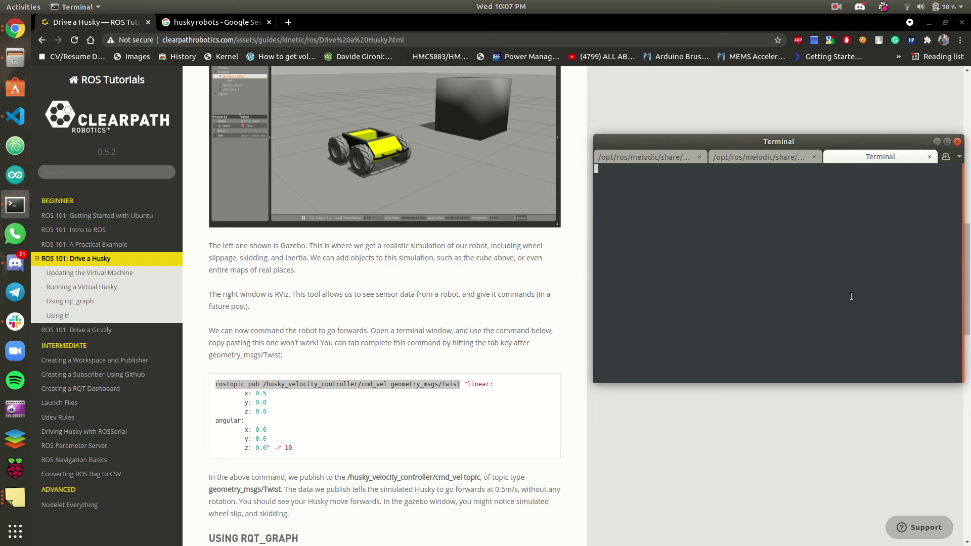
# - Build the cmd_vel Twist publish command with zero velocities and -r 10, then show the desktop
pyautogui.hotkey('ctrl', 'l')
pyautogui.hotkey('ctrl', 'shift', 'v')
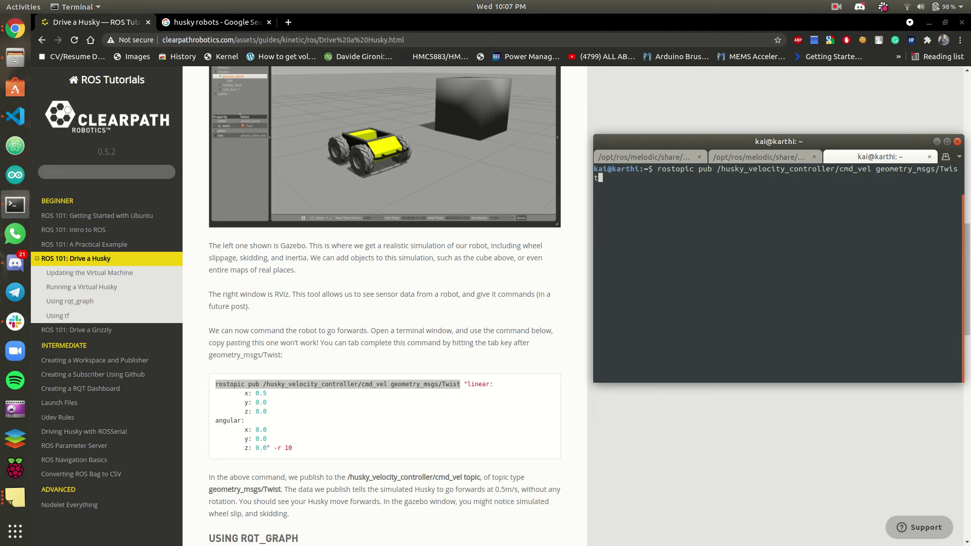
pyautogui.press('Tab')
pyautogui.write('-r 10')
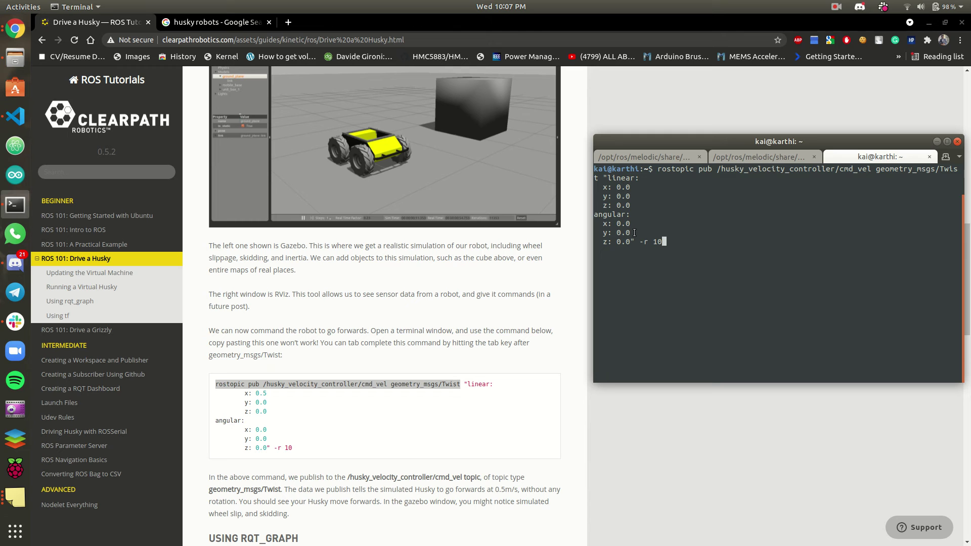
pyautogui.press('Left')
pyautogui.press('Left')
pyautogui.press('Left')
pyautogui.press('Left')
pyautogui.press('Left')
pyautogui.press('Left')
pyautogui.press('Left')
pyautogui.press('Left')
pyautogui.press('Left')
pyautogui.moveTo(262, 393); pyautogui.dragTo(267, 394)
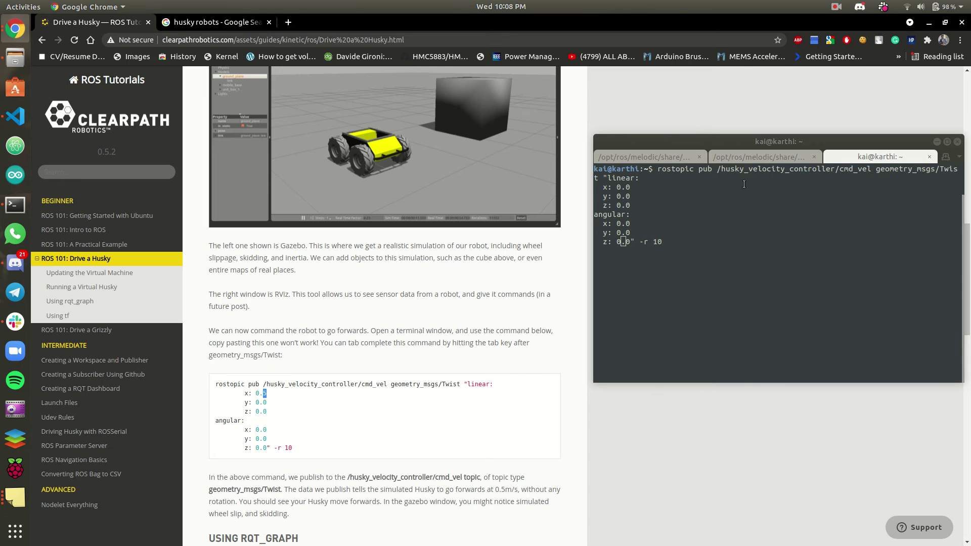
pyautogui.click(639, 187)
pyautogui.press('Left')
pyautogui.press('Left')
pyautogui.press('Left')
pyautogui.press('Left')
pyautogui.press('Left')
pyautogui.press('Left')
pyautogui.press('Left')
pyautogui.press('Left')
pyautogui.press('Left')
pyautogui.press('Left')
pyautogui.press('Left')
pyautogui.press('Left')
pyautogui.press('Left')
pyautogui.press('Left')
pyautogui.press('Left')
pyautogui.press('Left')
pyautogui.press('Left')
pyautogui.press('Left')
pyautogui.press('Left')
pyautogui.press('Left')
pyautogui.press('Left')
pyautogui.press('Left')
pyautogui.press('Left')
pyautogui.press('Left')
pyautogui.press('Left')
pyautogui.press('Left')
pyautogui.press('Left')
pyautogui.press('Left')
pyautogui.press('Left')
pyautogui.press('Left')
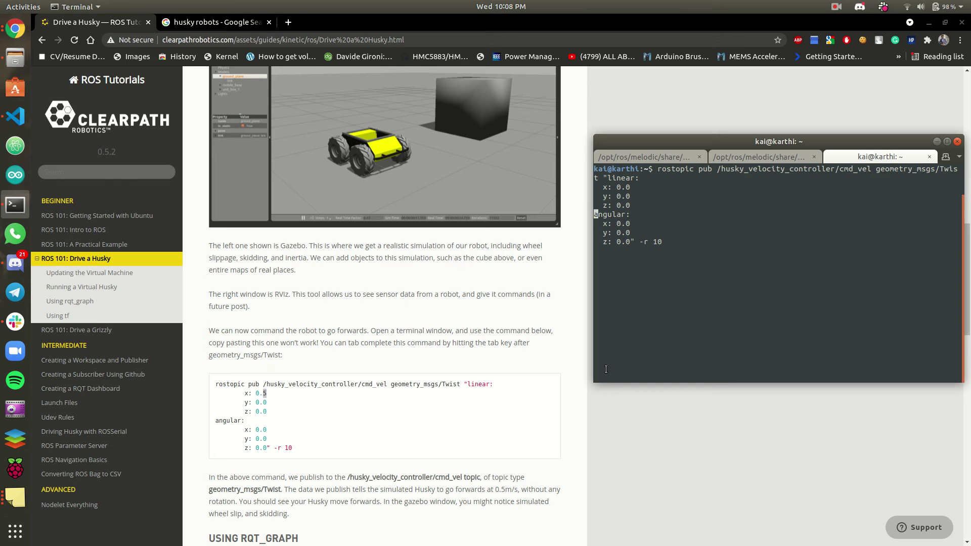
pyautogui.press('super+d')
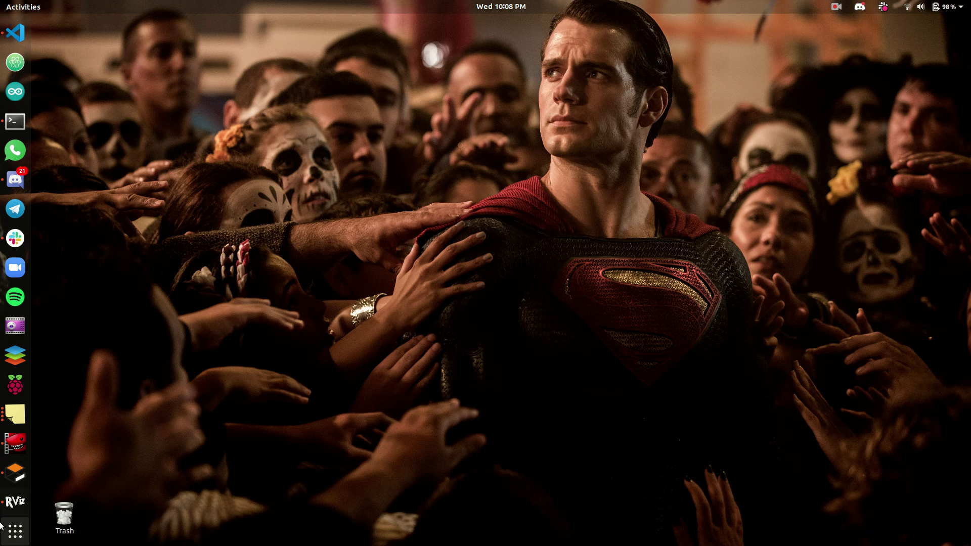
# - Restore the windows and bring Gazebo forward beside the publishing terminal, briefly checking RViz
pyautogui.press('super+d')
pyautogui.click(15, 473)
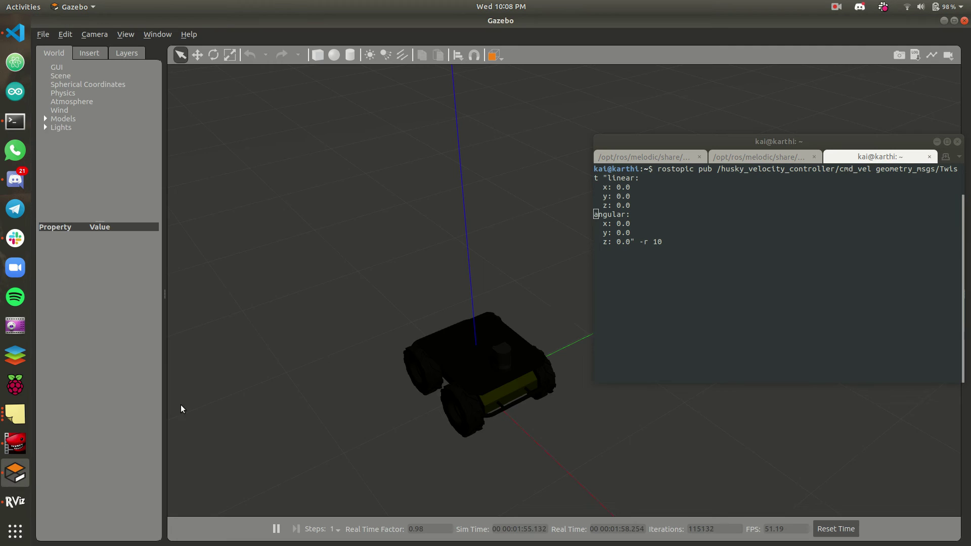
pyautogui.click(671, 274)
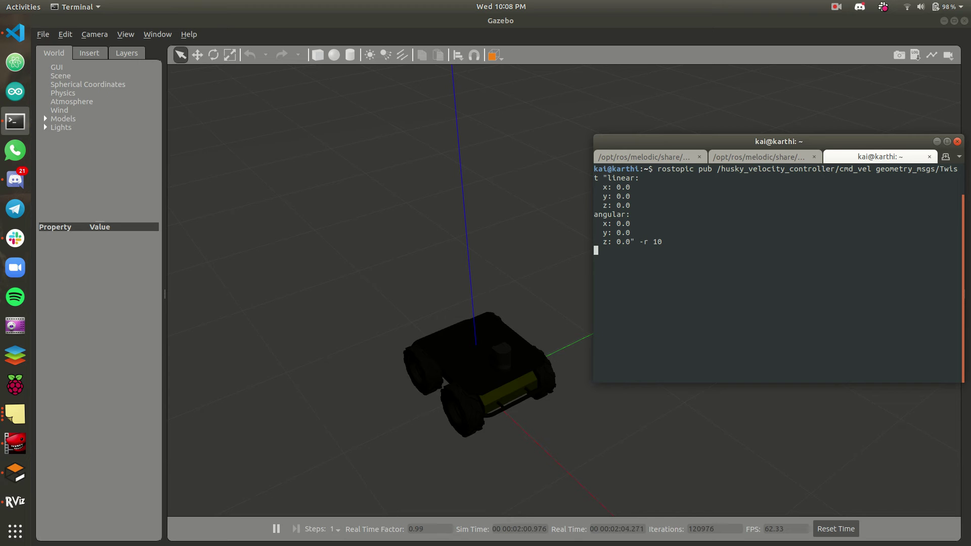
pyautogui.click(4, 506)
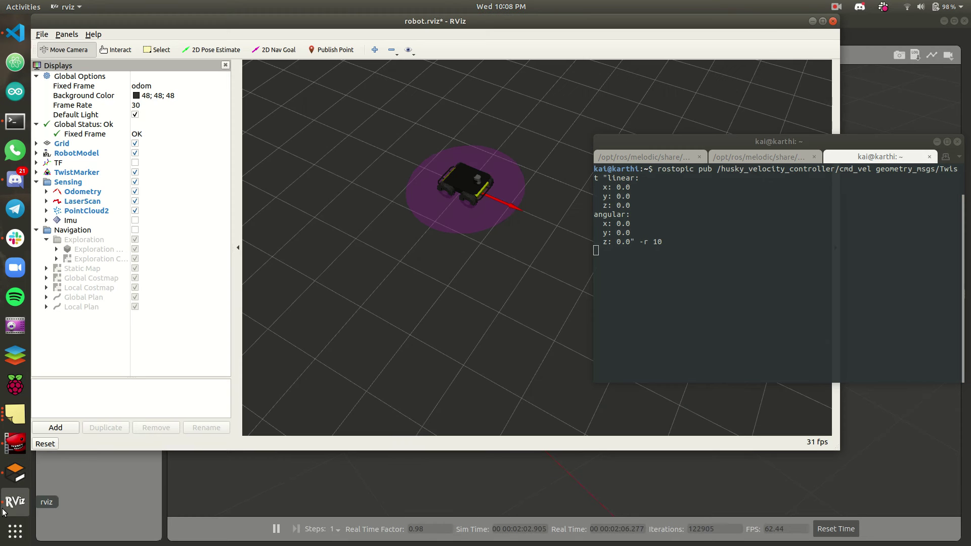
pyautogui.click(728, 481)
pyautogui.click(628, 320)
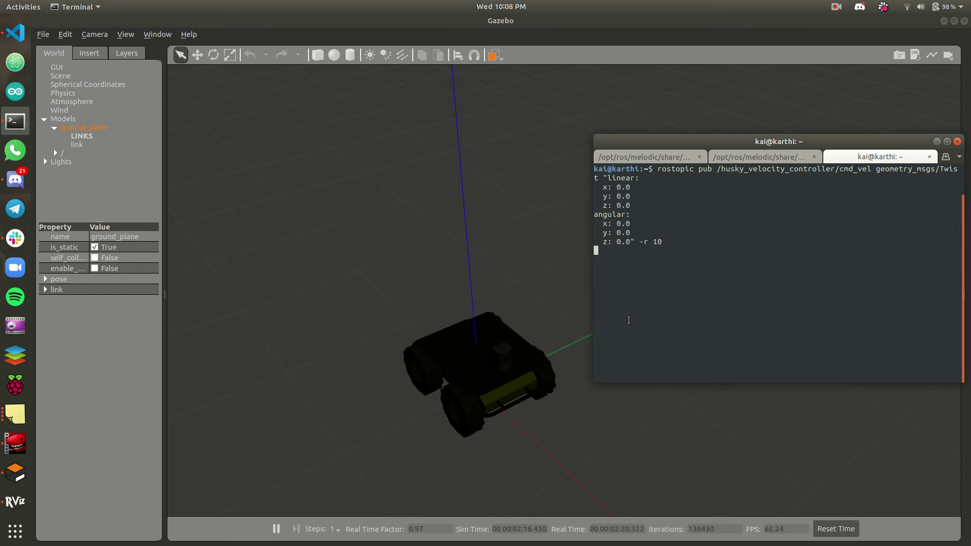
# - Republish with linear x 0.3 and orbit Gazebo to watch the Husky drive away from the side
pyautogui.hotkey('ctrl', 'c')
pyautogui.press('Up')
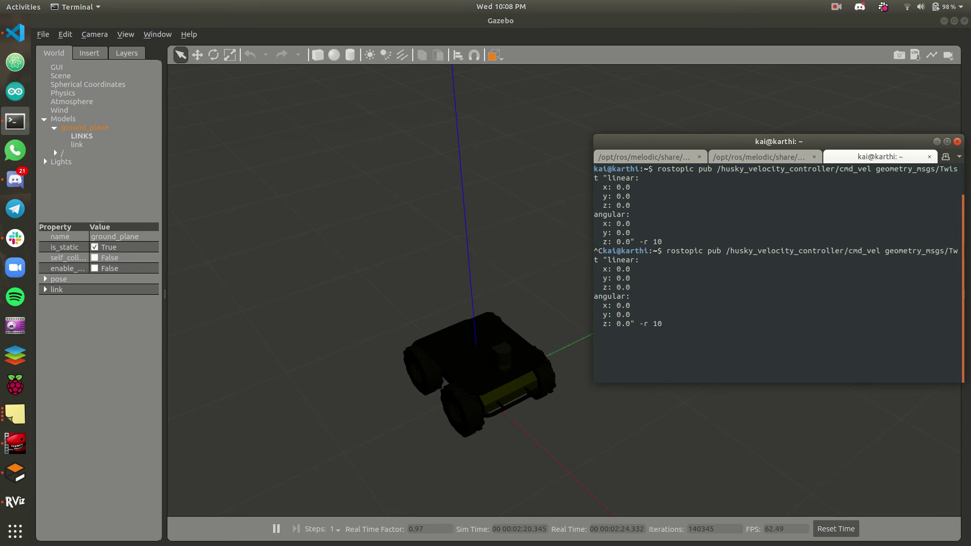
pyautogui.press('Left')
pyautogui.press('Left')
pyautogui.press('Left')
pyautogui.press('Left')
pyautogui.press('Left')
pyautogui.press('Left')
pyautogui.press('Left')
pyautogui.press('Left')
pyautogui.press('Left')
pyautogui.press('Left')
pyautogui.press('Left')
pyautogui.press('Left')
pyautogui.press('Left')
pyautogui.press('Left')
pyautogui.press('Left')
pyautogui.press('Left')
pyautogui.press('Left')
pyautogui.press('Left')
pyautogui.press('Left')
pyautogui.press('Left')
pyautogui.press('Left')
pyautogui.press('Left')
pyautogui.write('5')
pyautogui.write('3')
pyautogui.press('Return')
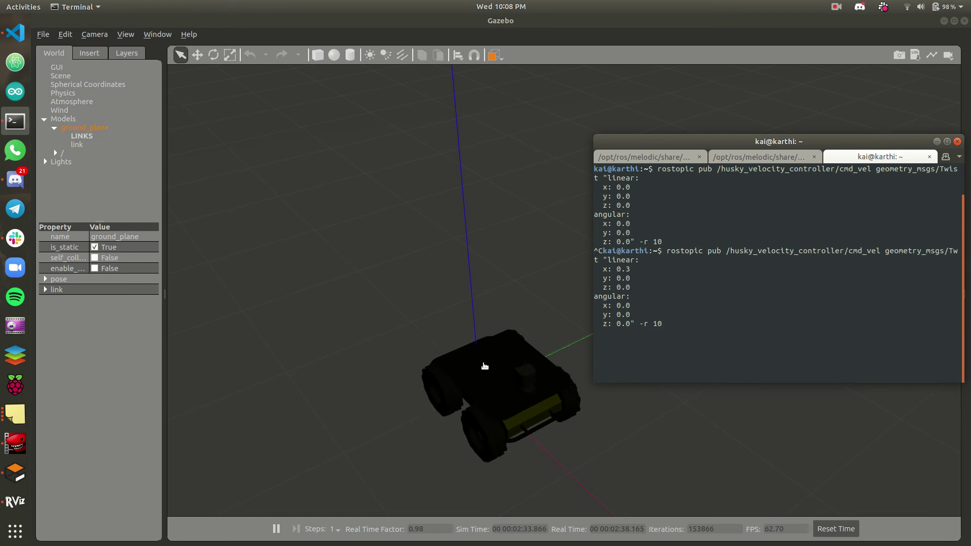
pyautogui.click(513, 409)
pyautogui.moveTo(512, 409); pyautogui.dragTo(807, 314, button='middle')
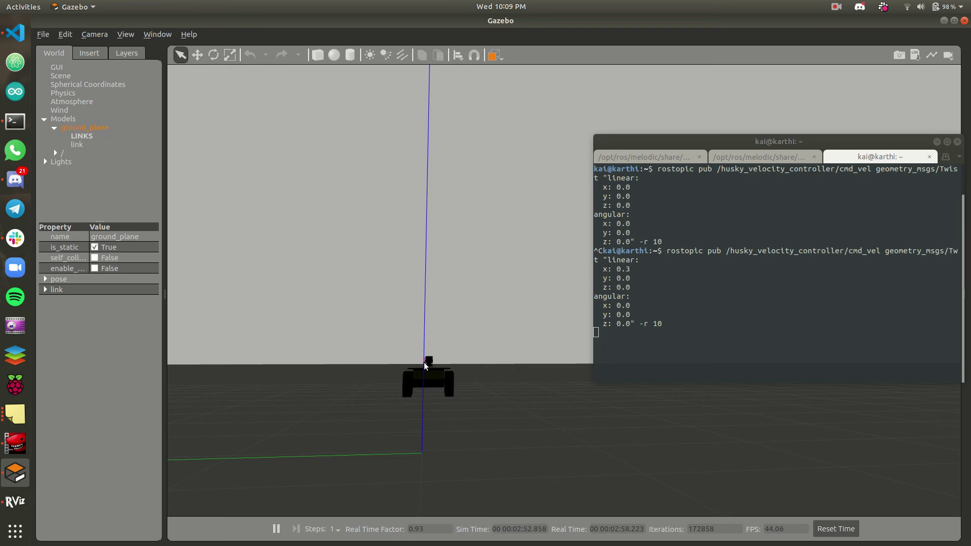
# - In RViz, tilt, zoom and rotate the 3D view to follow the Husky's red odometry path
pyautogui.click(15, 502)
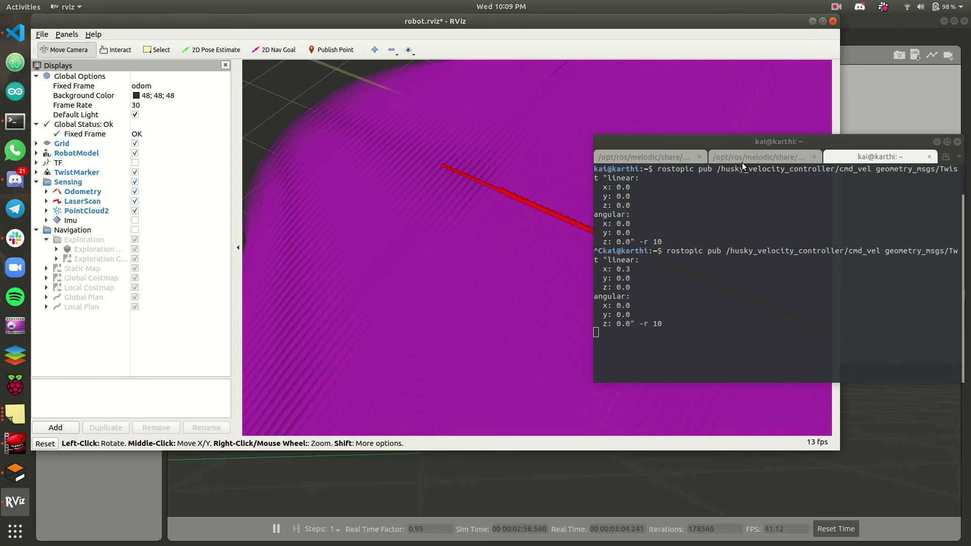
pyautogui.moveTo(817, 146); pyautogui.dragTo(296, 234)
pyautogui.moveTo(753, 296); pyautogui.dragTo(669, 239)
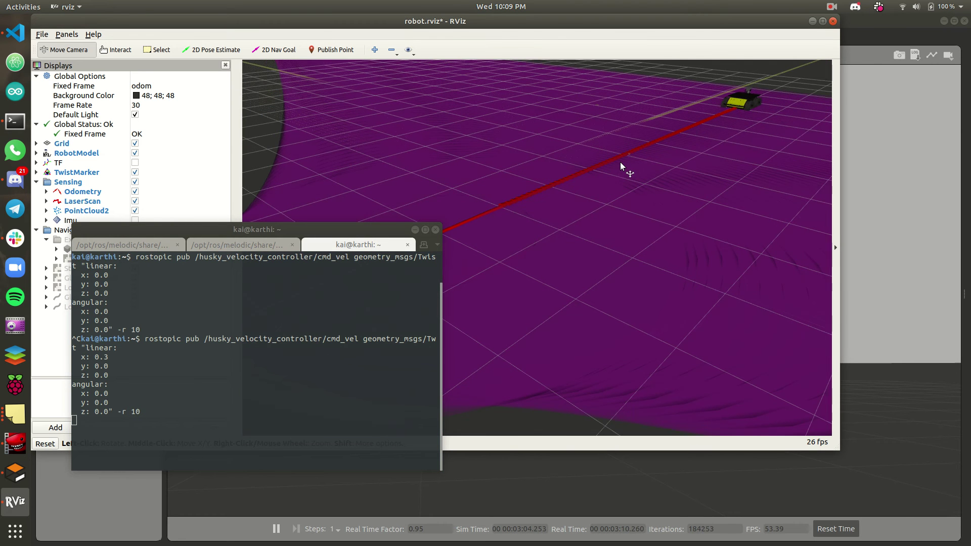
pyautogui.moveTo(619, 162); pyautogui.dragTo(624, 157)
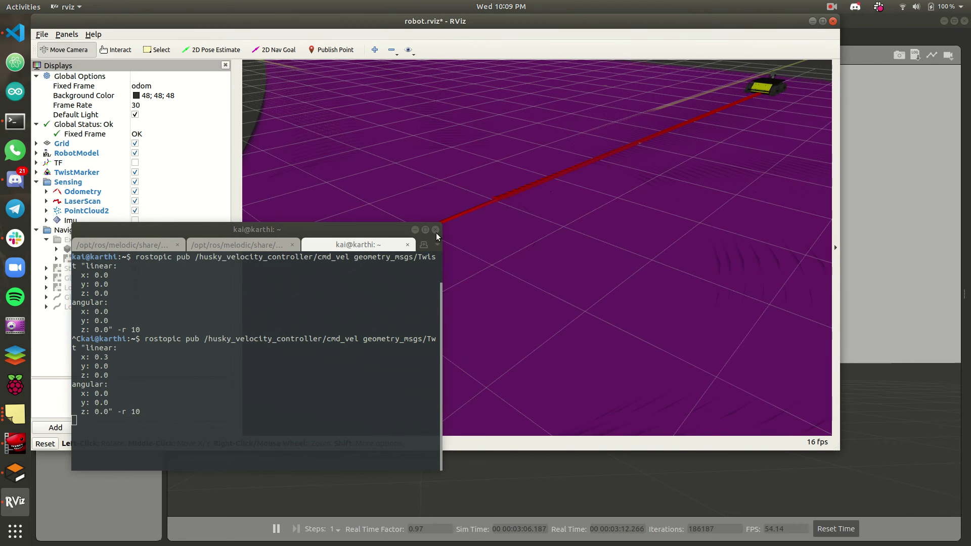
pyautogui.scroll(5, 644, 175)
pyautogui.moveTo(647, 182); pyautogui.dragTo(753, 88)
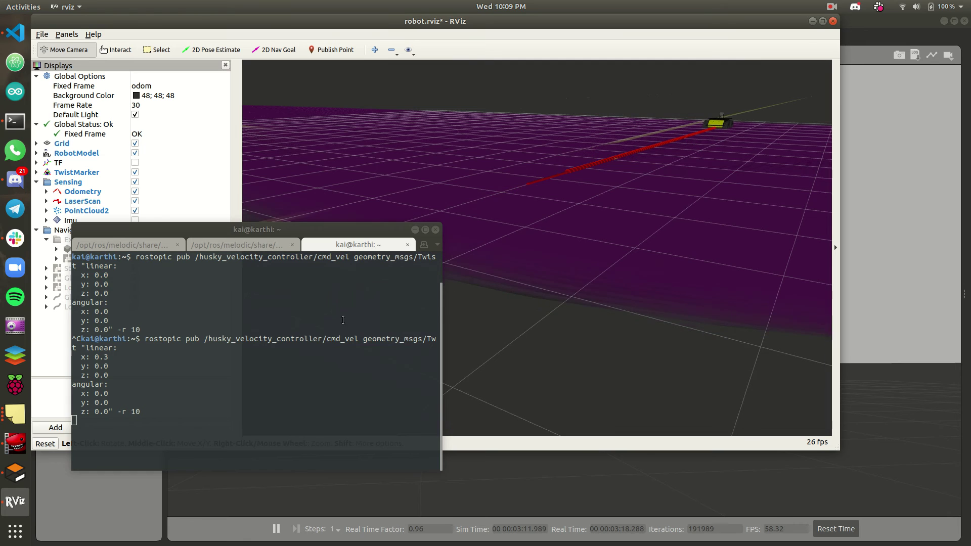
# - Stop the terminal's 0.3 forward velocity publisher with Ctrl+C
pyautogui.click(328, 332)
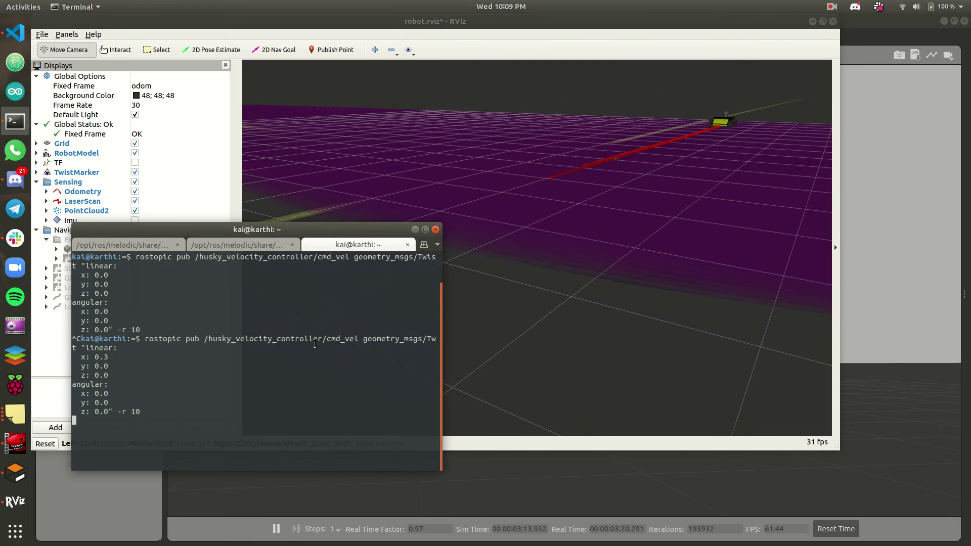
pyautogui.hotkey('ctrl', 'c')
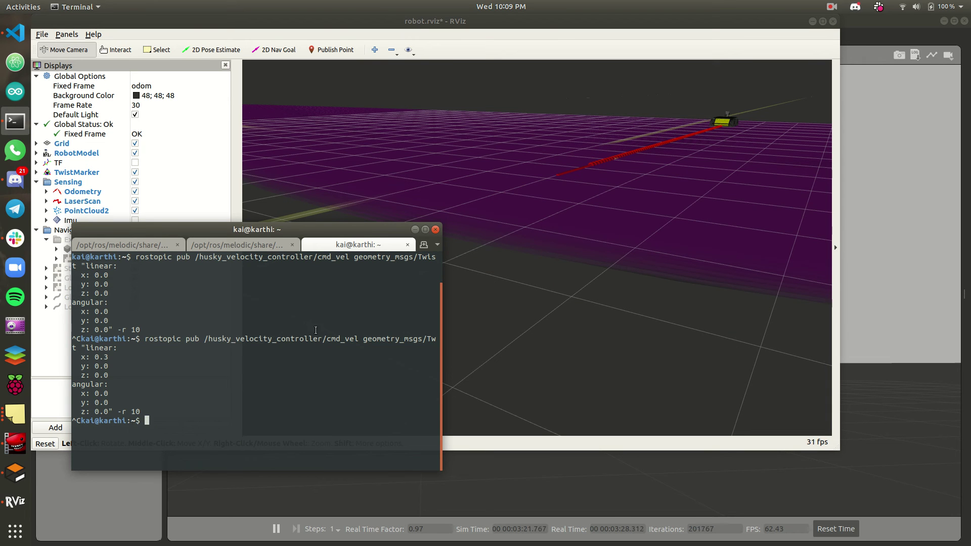
pyautogui.scroll(3, 2, 186)
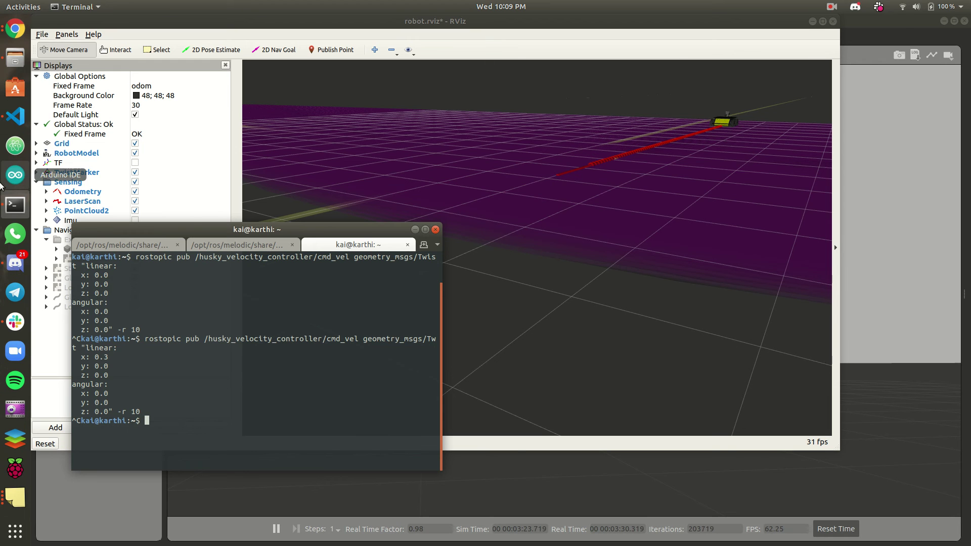
# - Return to the Drive a Husky tutorial page and scroll down to the Using rqt_graph section
pyautogui.click(3, 34)
pyautogui.click(101, 69)
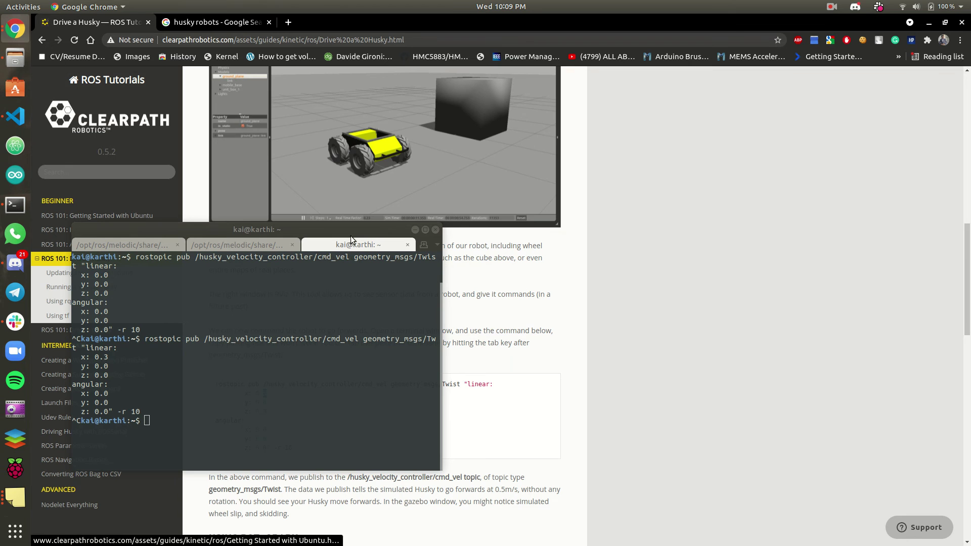
pyautogui.moveTo(332, 227); pyautogui.dragTo(772, 122)
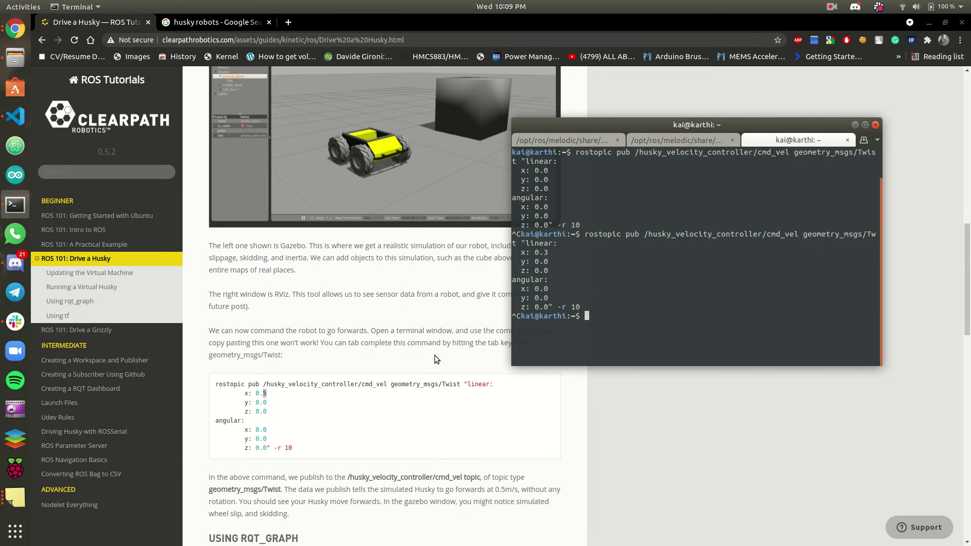
pyautogui.scroll(-2, 402, 361)
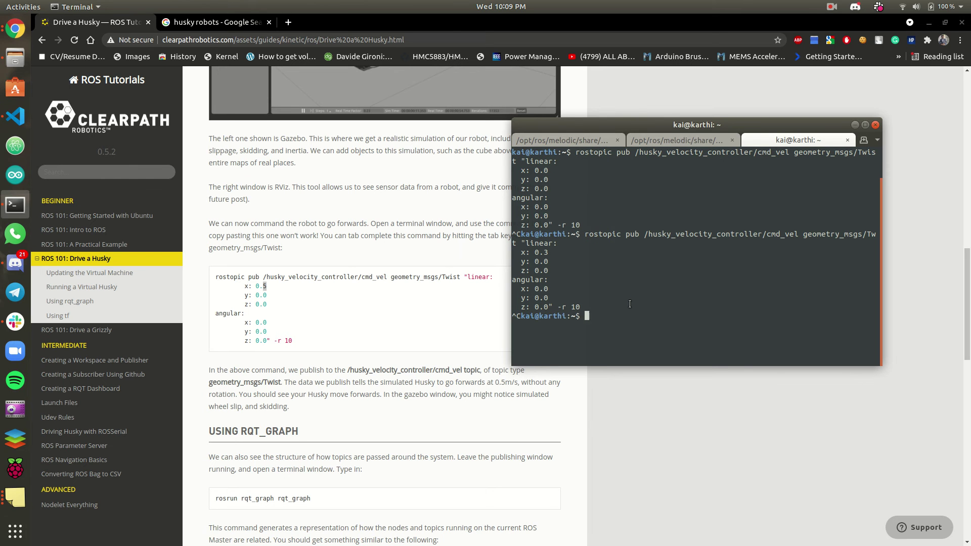
pyautogui.scroll(-3, 374, 340)
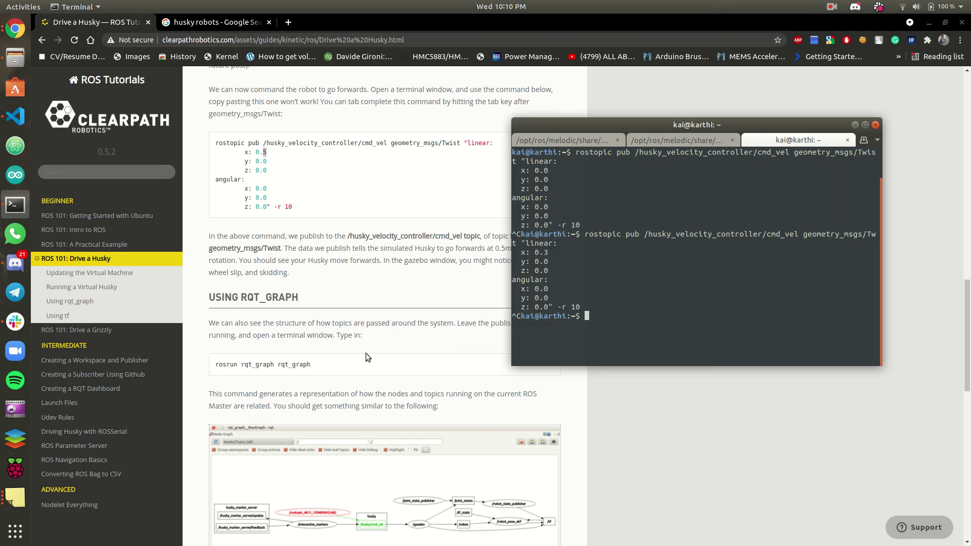
# - Paste the tutorial's rosrun rqt_graph command into the terminal and run it to show the node graph
pyautogui.moveTo(326, 360); pyautogui.dragTo(215, 371)
pyautogui.click(619, 312)
pyautogui.middleClick(618, 313)
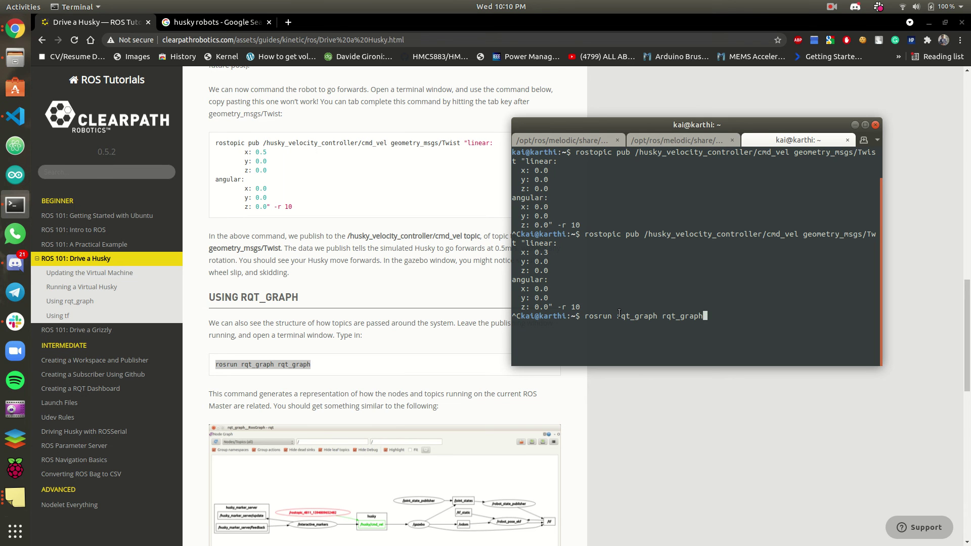
pyautogui.press('Return')
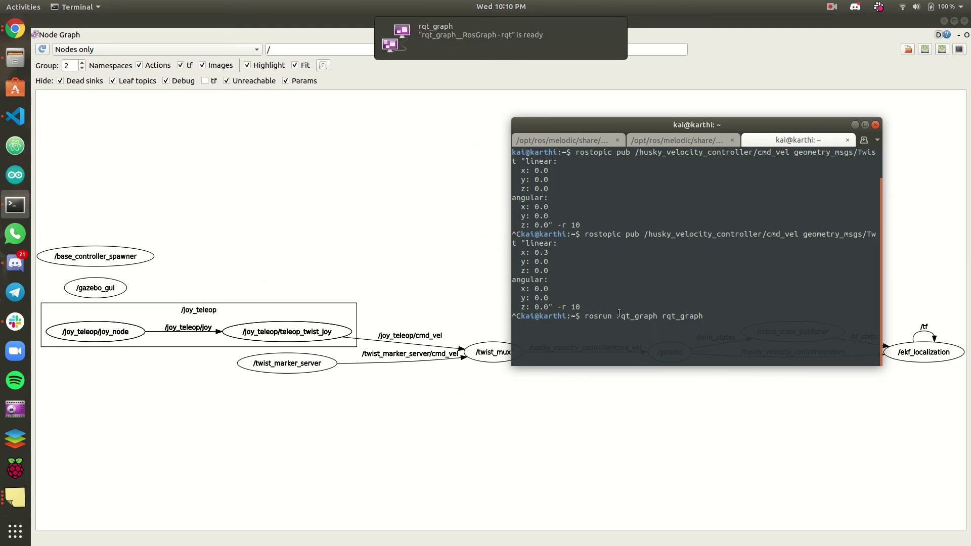
pyautogui.click(854, 125)
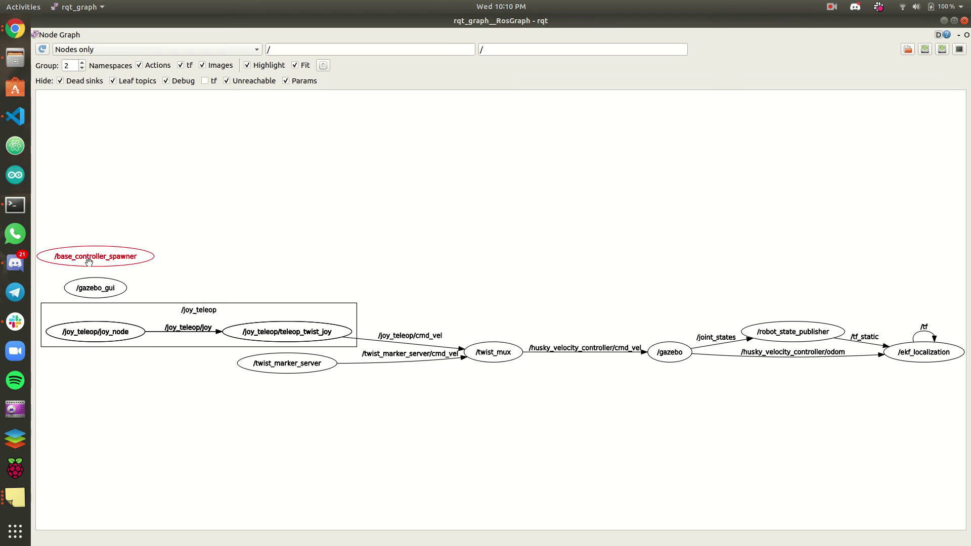